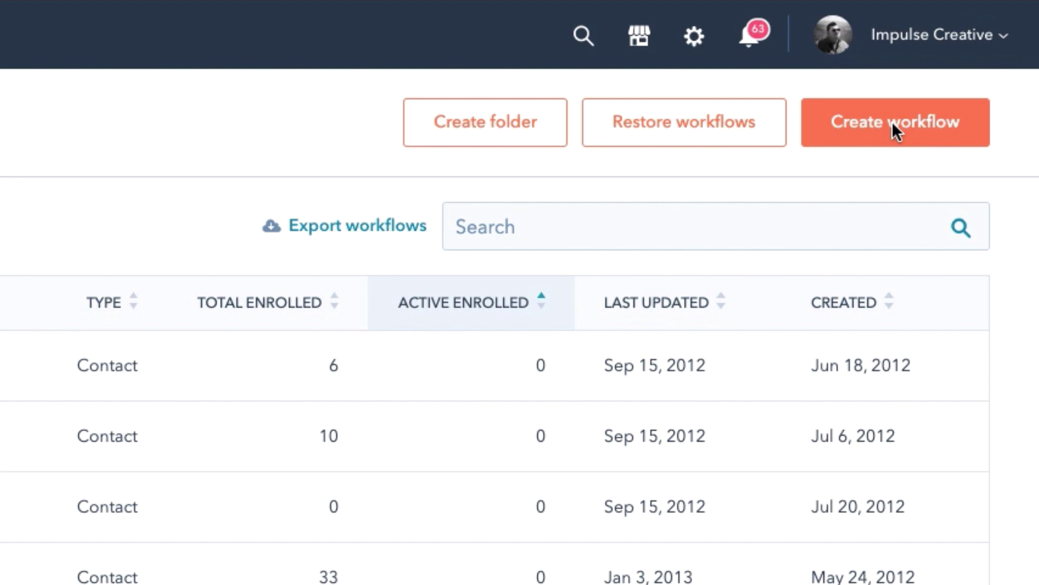
- Start creating a new workflow and check which template types can be filtered, leaving the filter on All templates
left_click(892, 121)
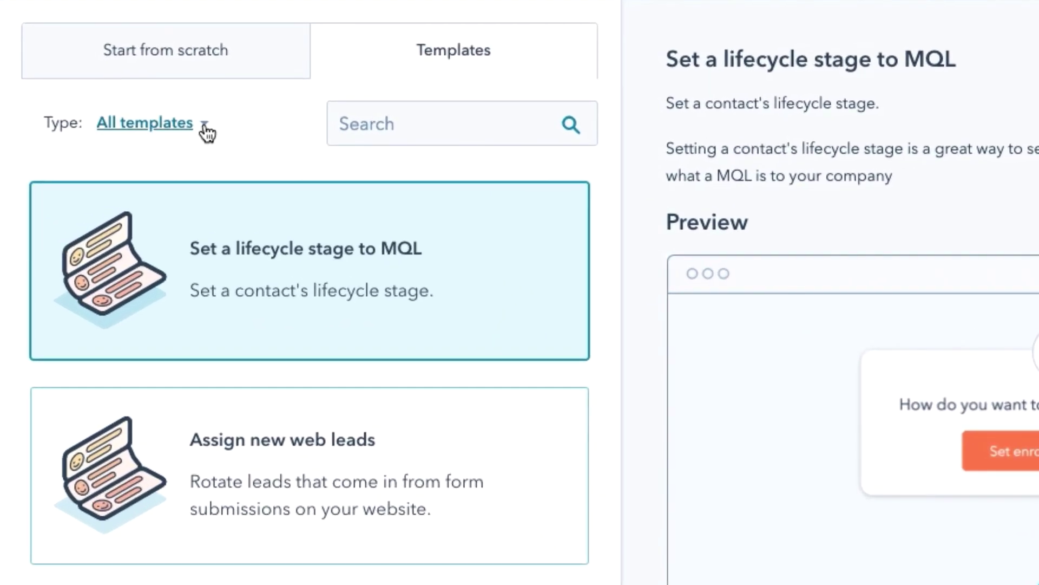
left_click(120, 169)
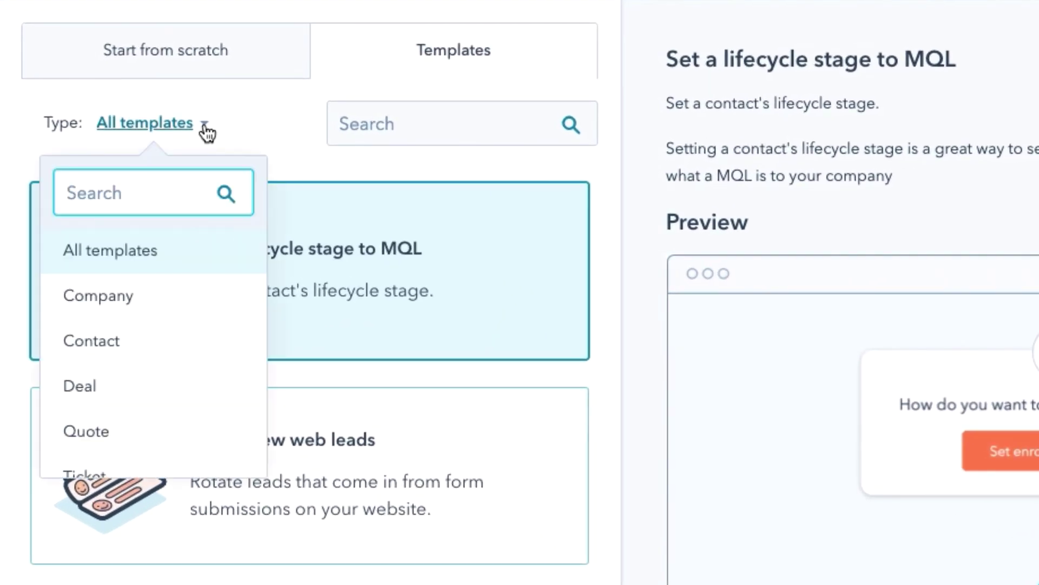
scroll(122, 408, "down", 1)
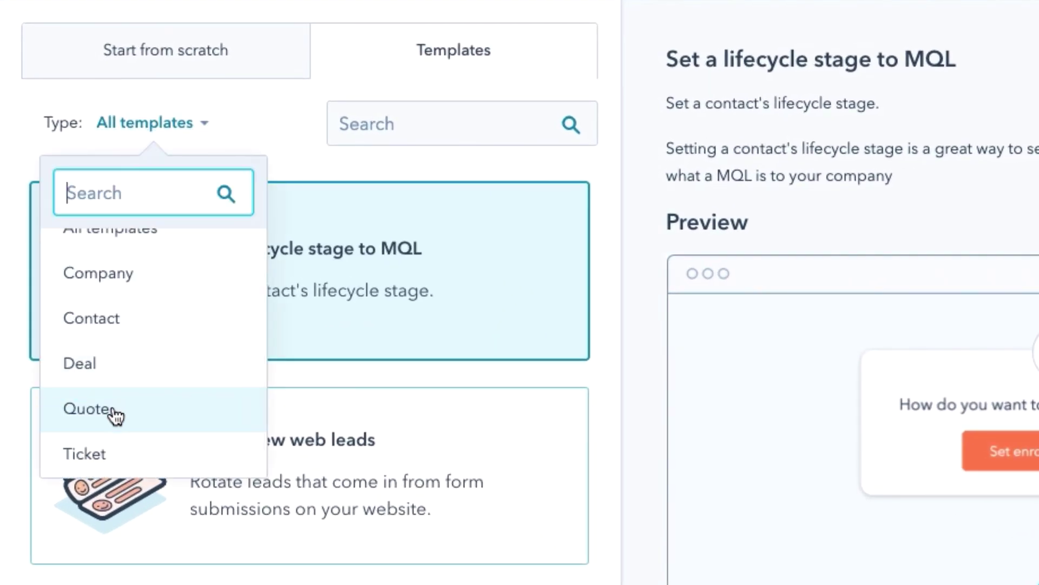
left_click(287, 113)
- Browse the available workflow templates and review their descriptions
scroll(342, 283, "down", 1)
scroll(342, 283, "down", 2)
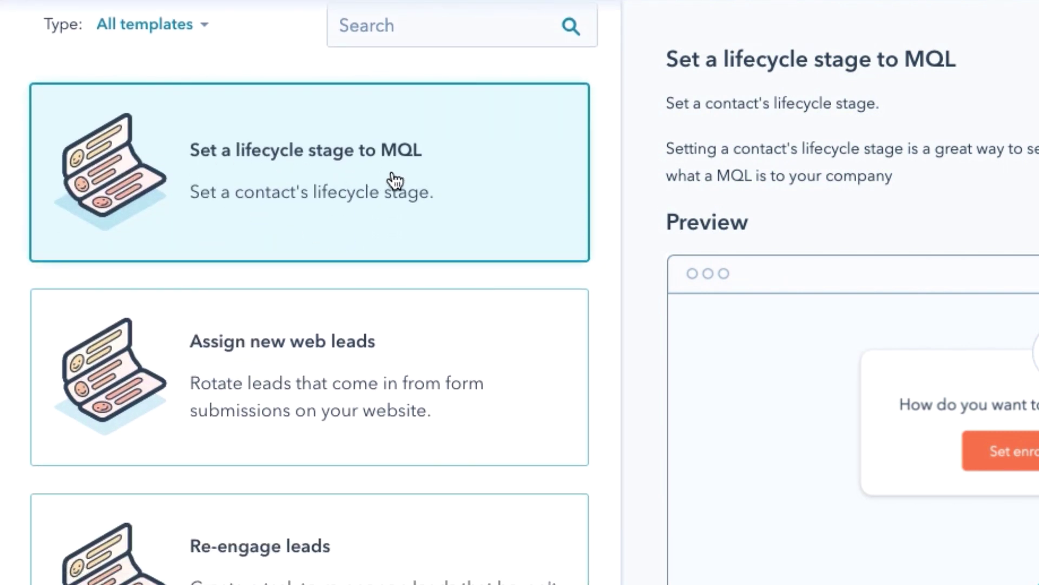
scroll(368, 376, "down", 1)
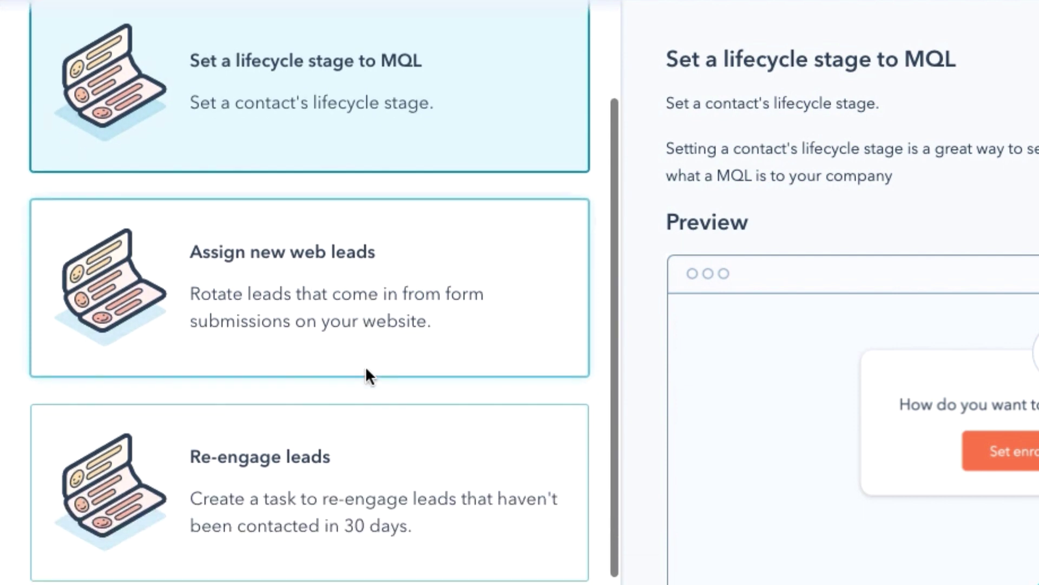
scroll(358, 381, "down", 2)
scroll(490, 431, "down", 2)
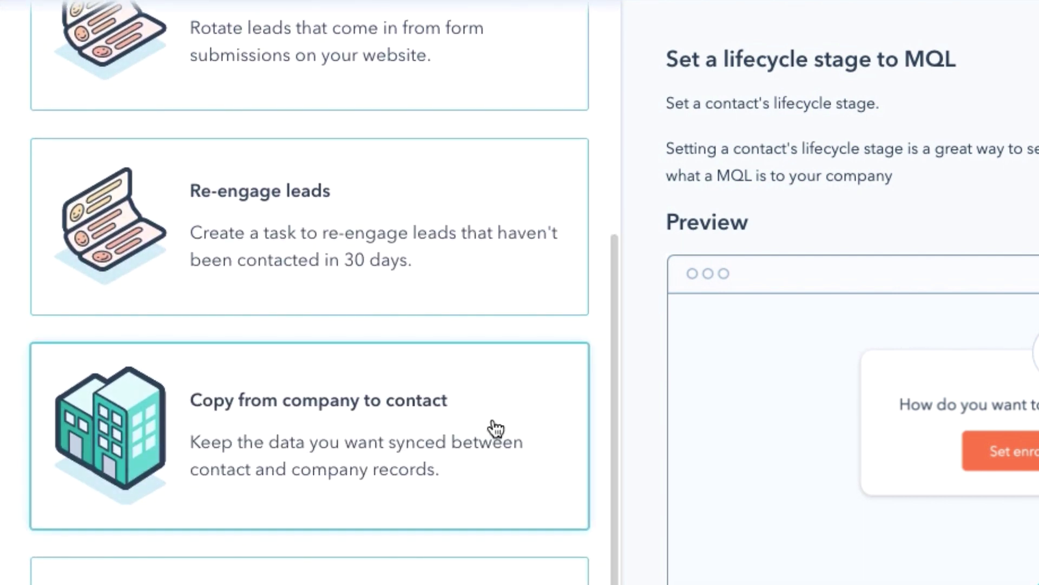
scroll(455, 427, "down", 3)
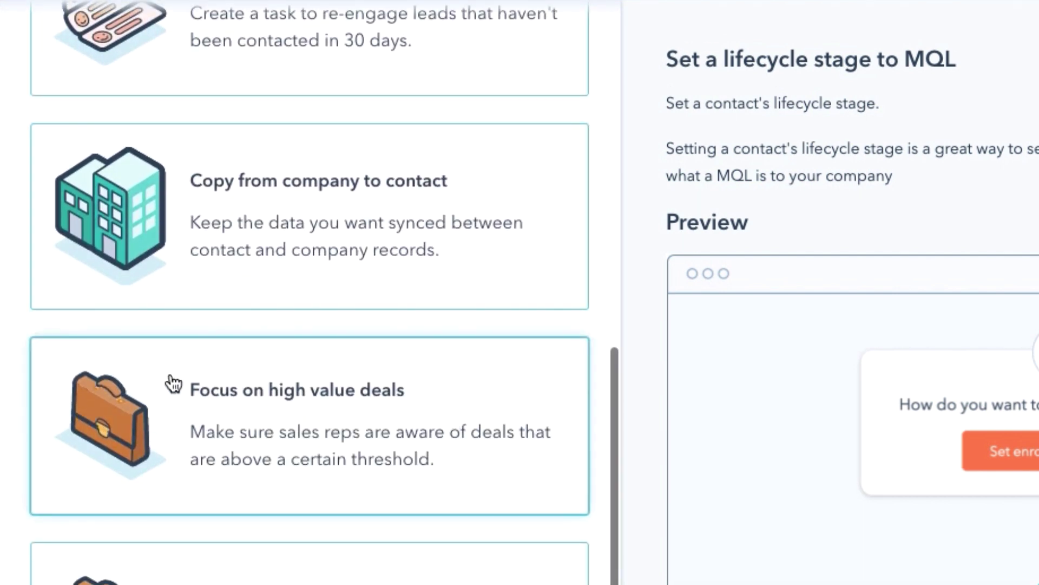
scroll(458, 457, "down", 3)
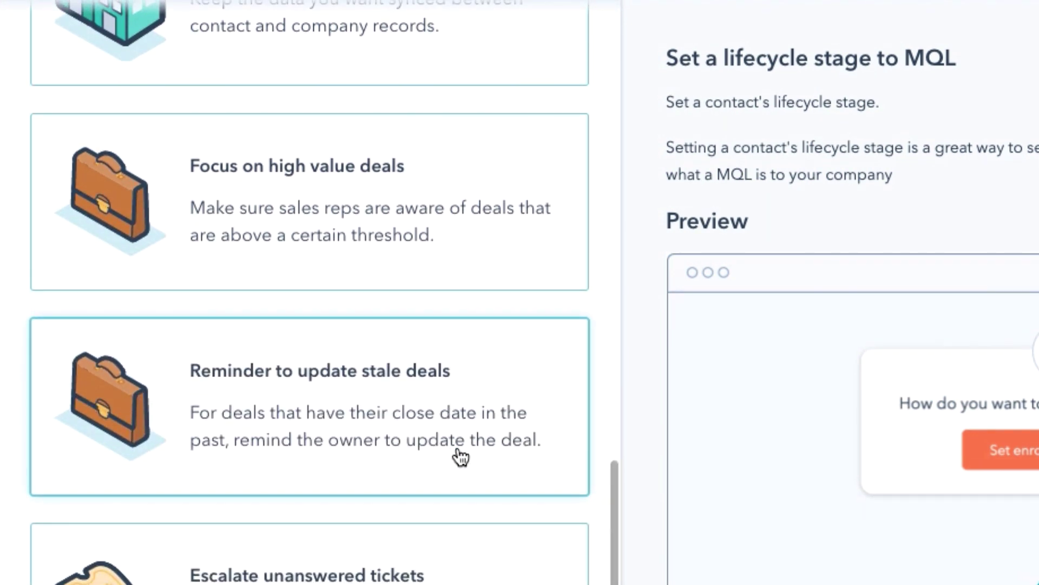
scroll(454, 450, "up", 15)
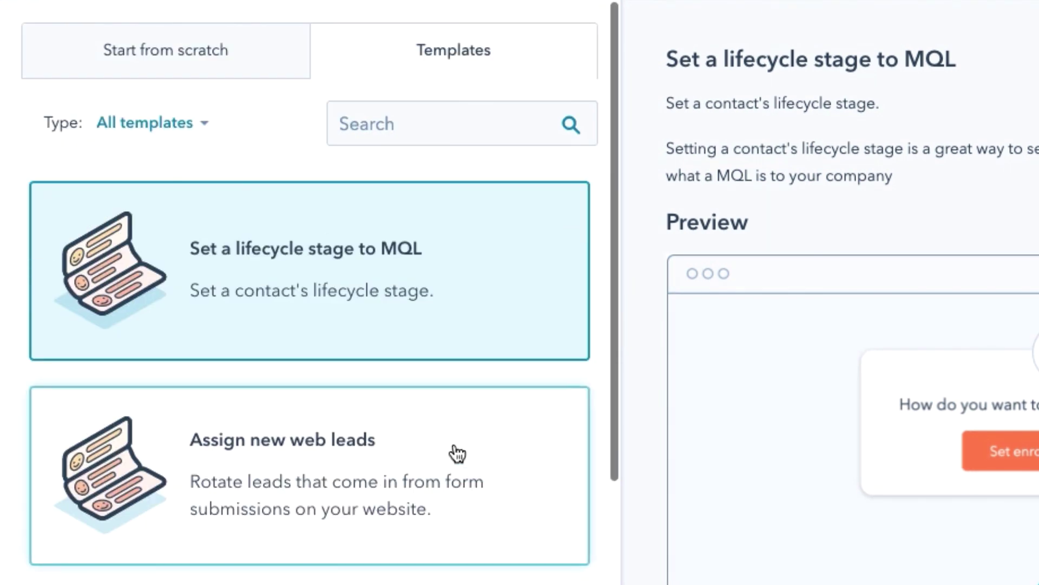
- Review the start-from-scratch workflow types and create a blank Contact-based workflow with the Start from scratch option
left_click(188, 62)
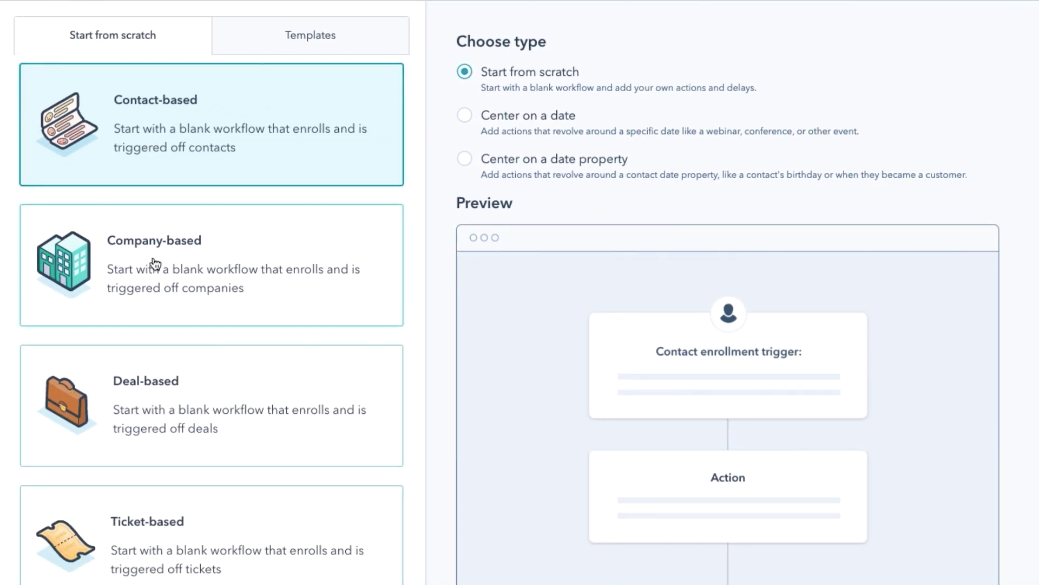
scroll(181, 523, "down", 3)
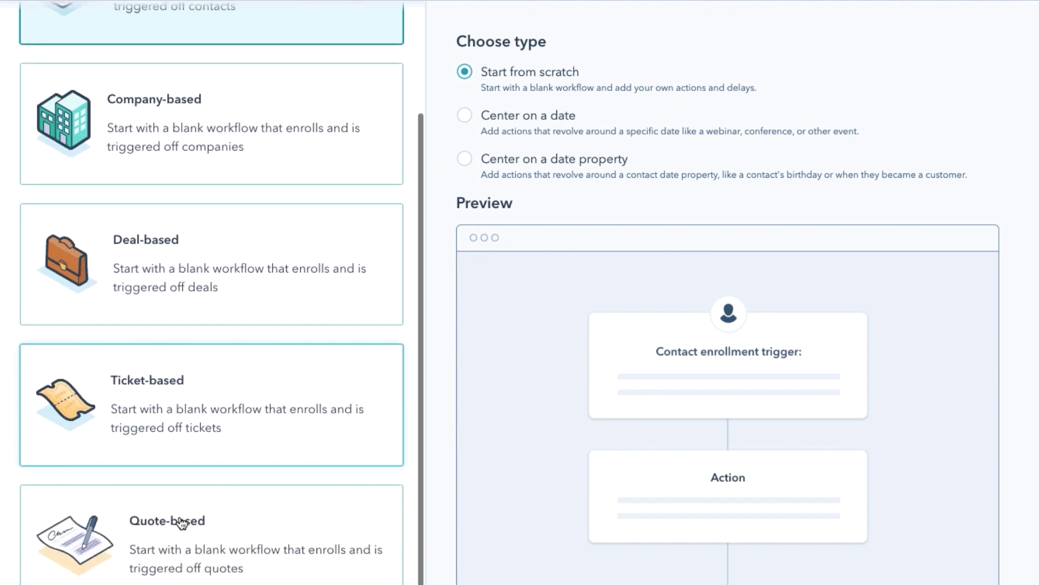
scroll(181, 516, "up", 3)
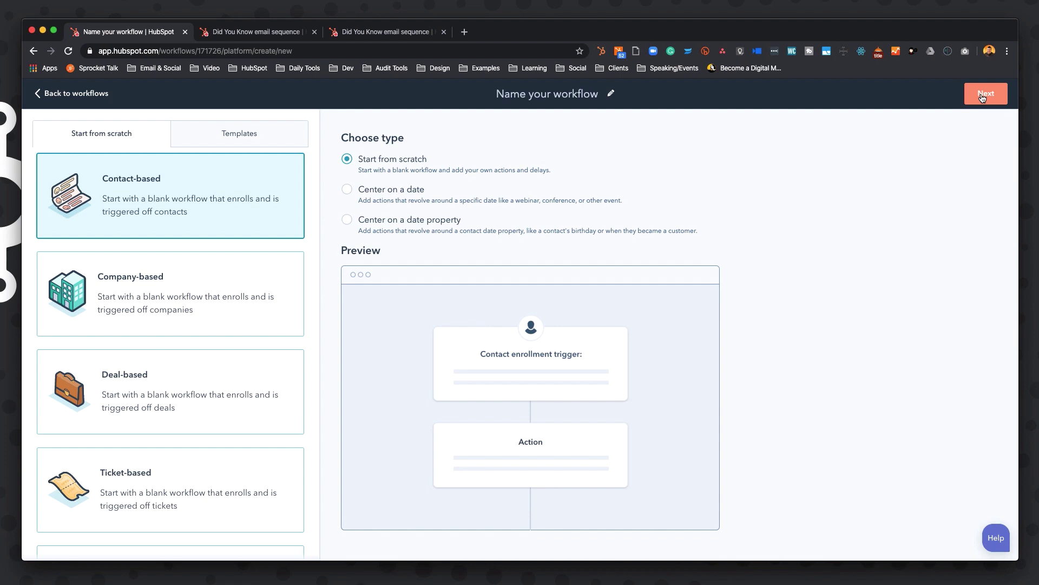
left_click(983, 97)
- Rename the unnamed contact workflow as "Test |"
left_click(591, 125)
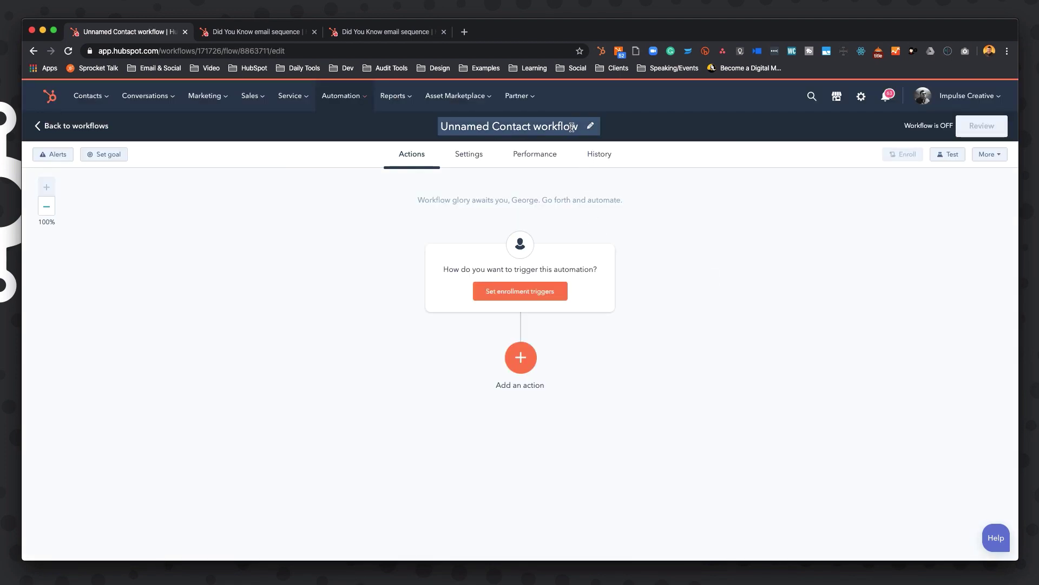
left_click_drag(578, 126, 439, 127)
type("Test")
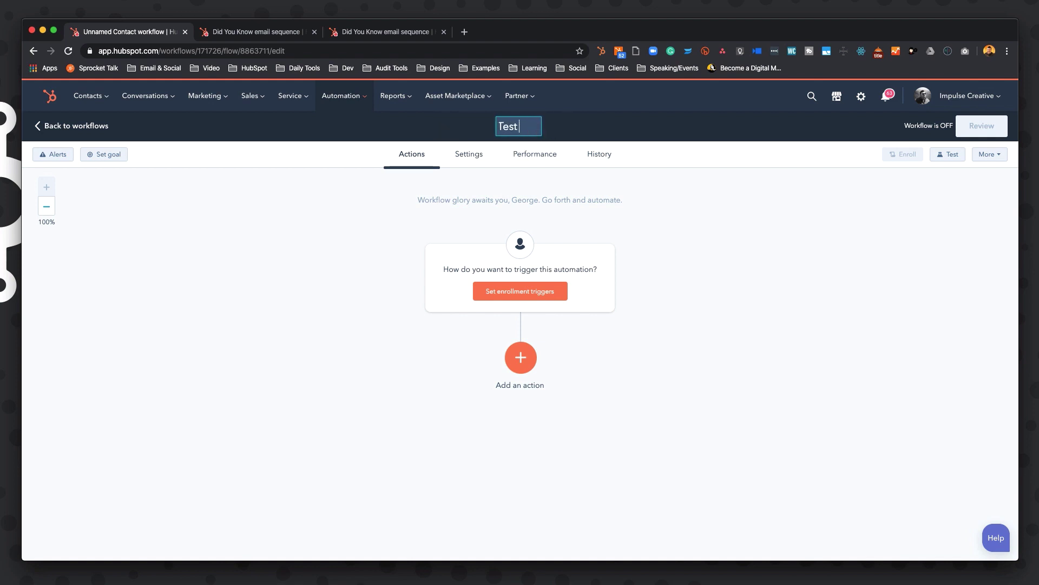
type(" |")
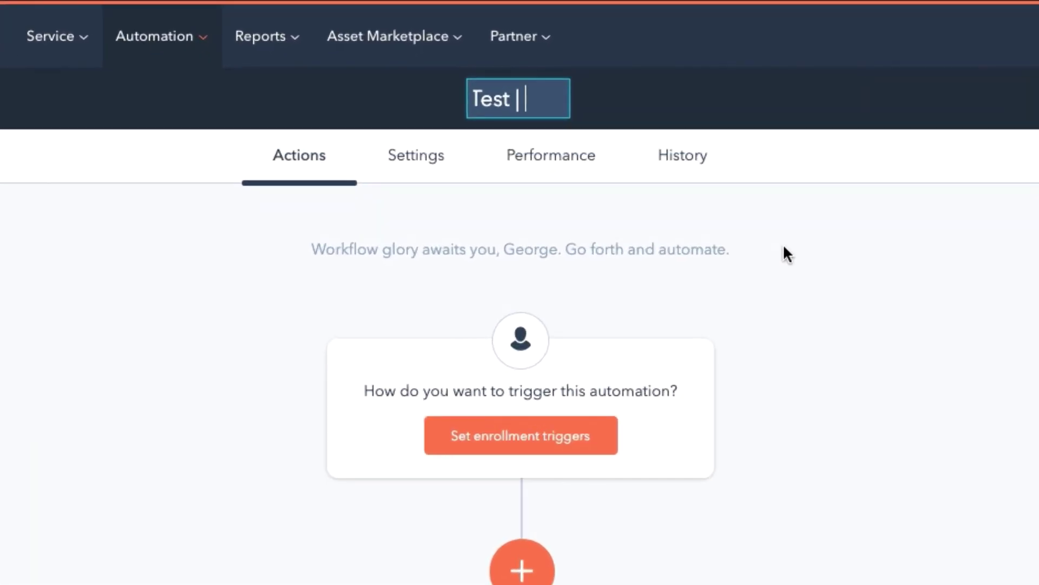
key("Return")
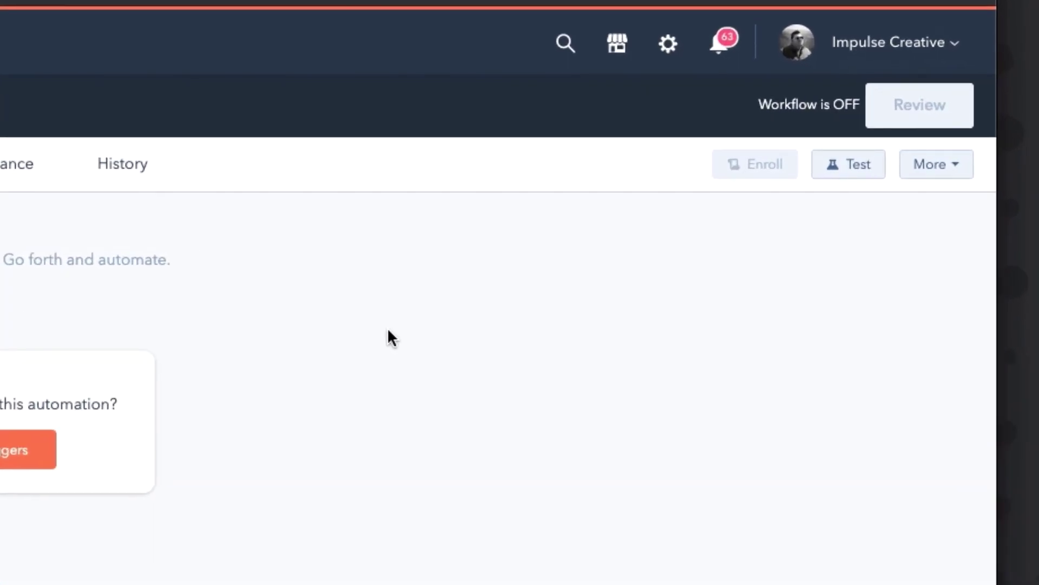
- View the workflow's Description dialog without entering text and look over its additional options, such as Clone and Delete
left_click(954, 172)
left_click(900, 217)
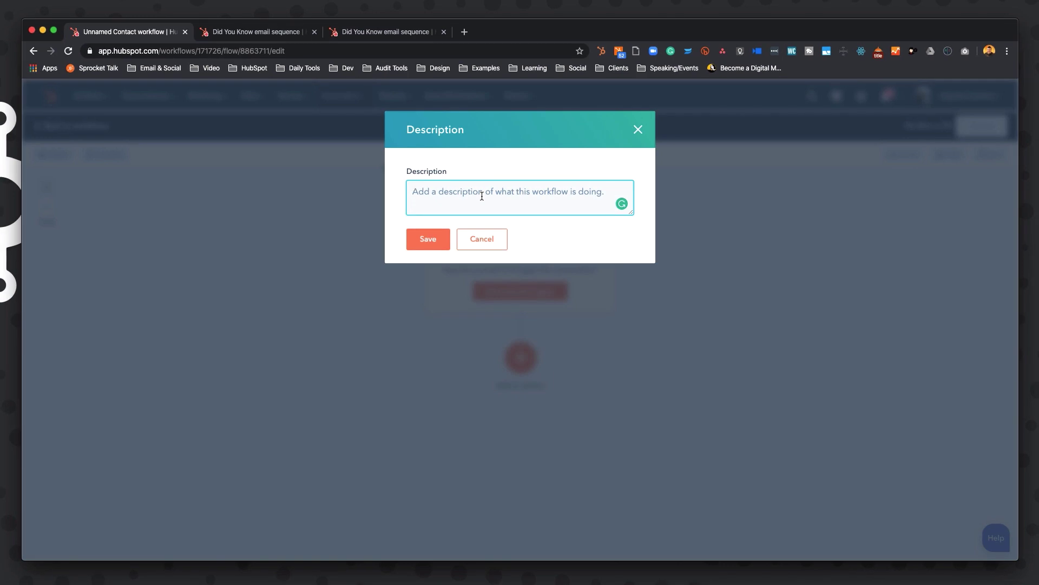
left_click(639, 131)
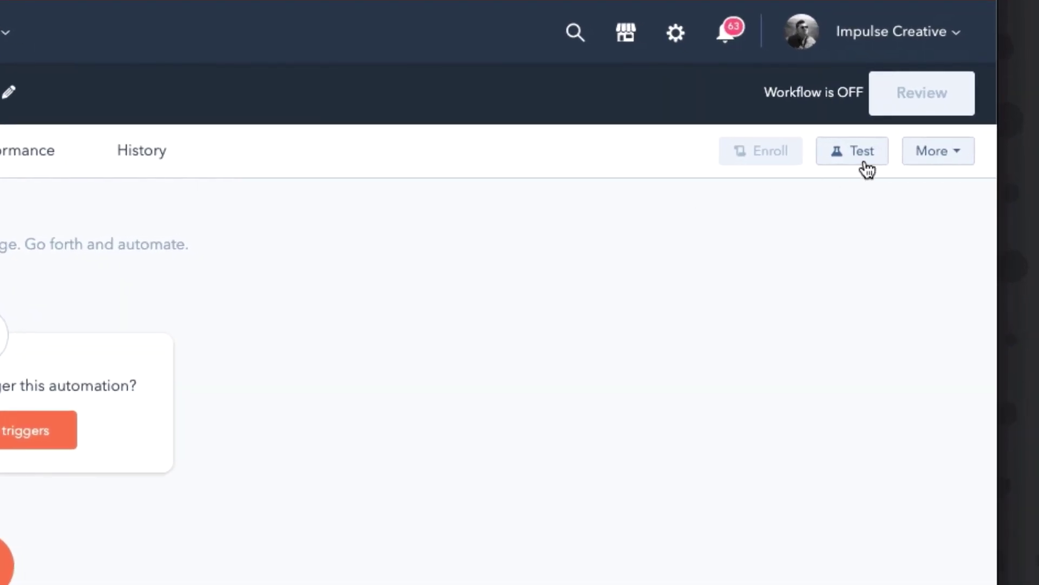
left_click(929, 162)
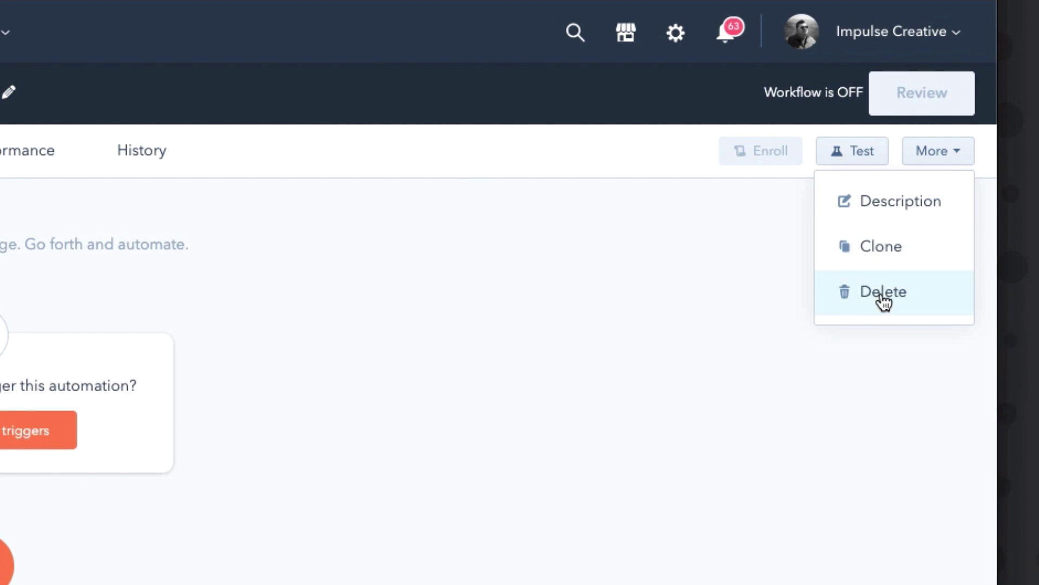
left_click(741, 301)
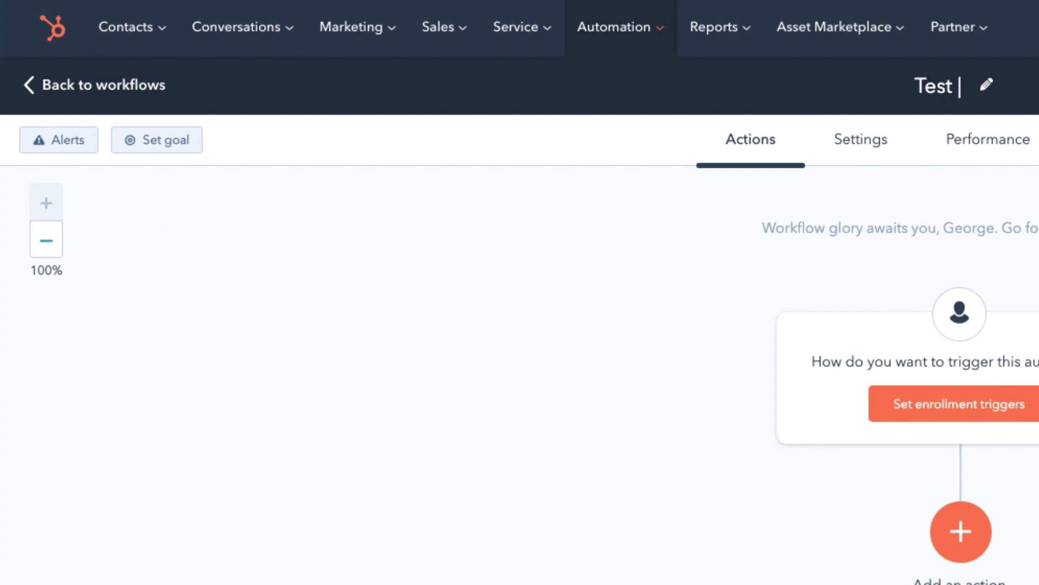
- Zoom the workflow canvas out in several increments and return it to 100%
left_click(47, 240)
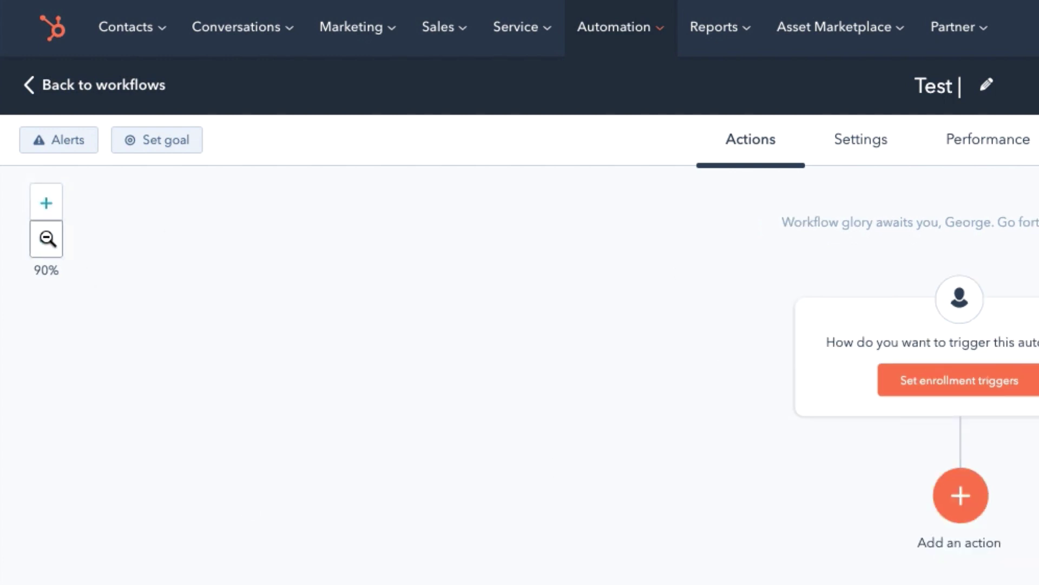
left_click(47, 240)
left_click(47, 240)
left_click(47, 240)
left_click(48, 204)
left_click(47, 204)
left_click(48, 203)
left_click(47, 204)
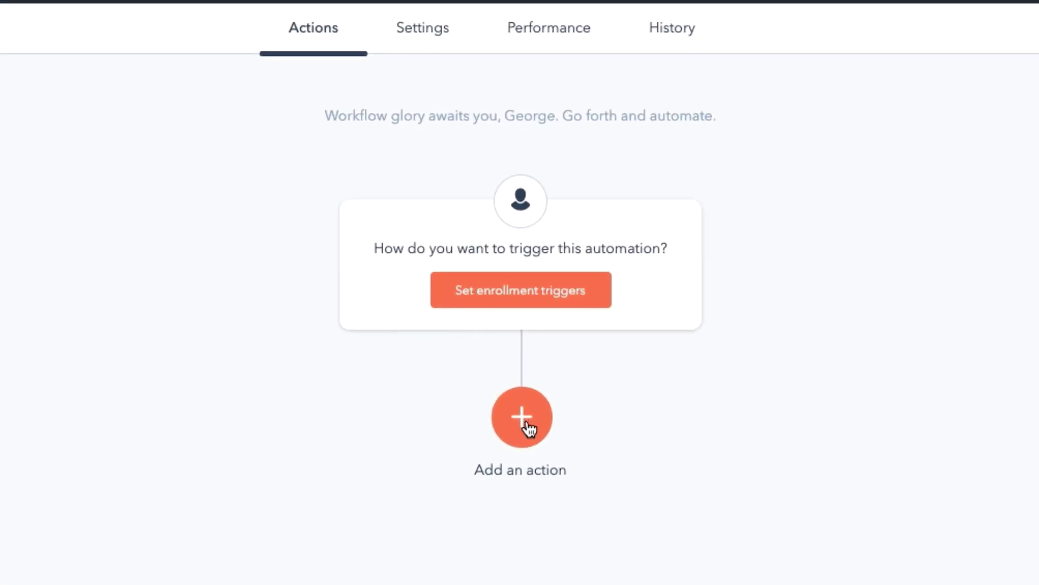
- Review the actions that can be added below the enrollment trigger without adding one
left_click(528, 429)
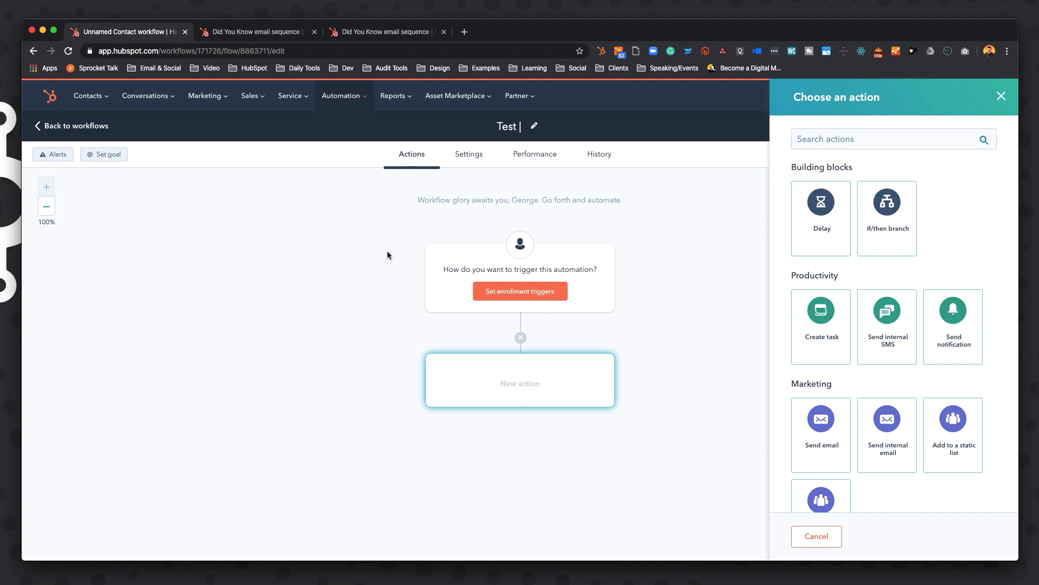
left_click(286, 253)
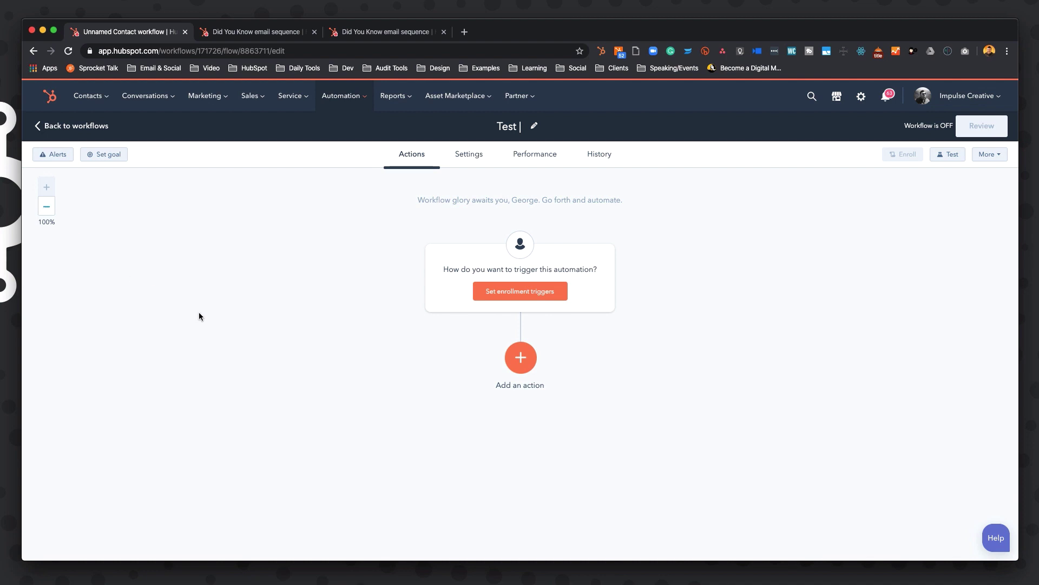
- Demonstrate a smaller canvas view, restore the zoom to 100%, and open the workflow's goal options
left_click(46, 207)
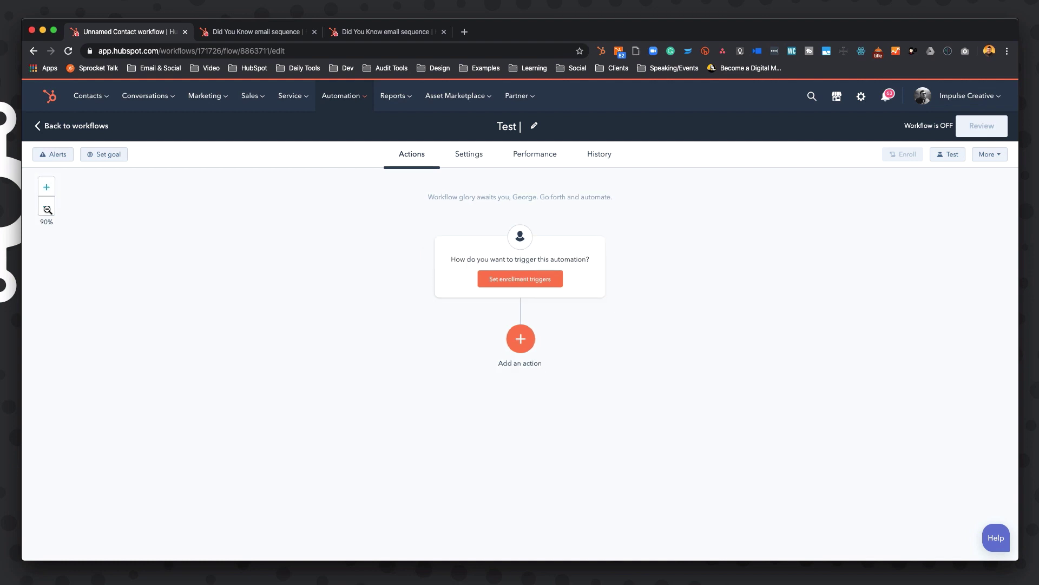
left_click(47, 206)
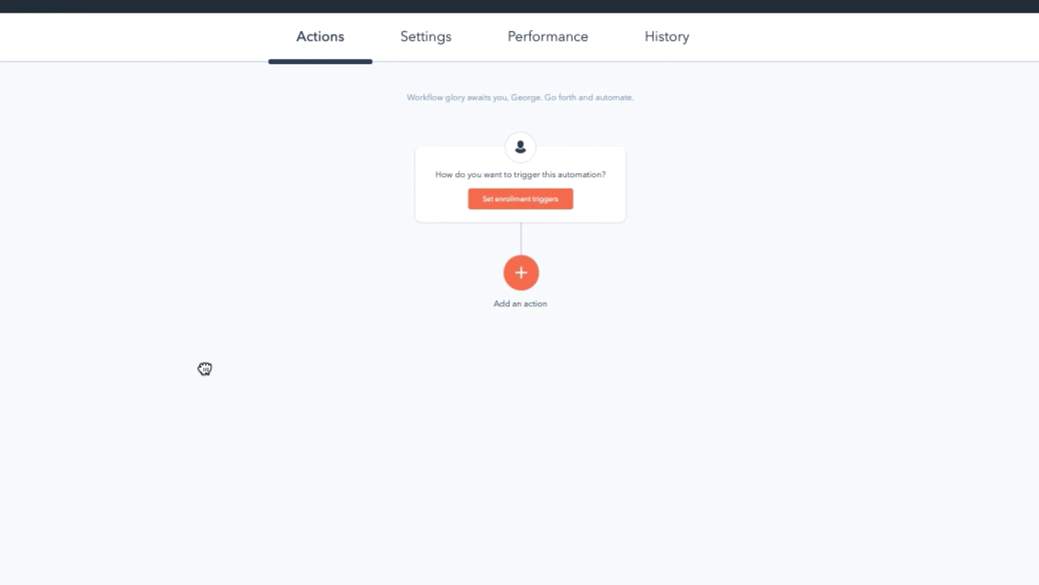
left_click(46, 187)
left_click(45, 187)
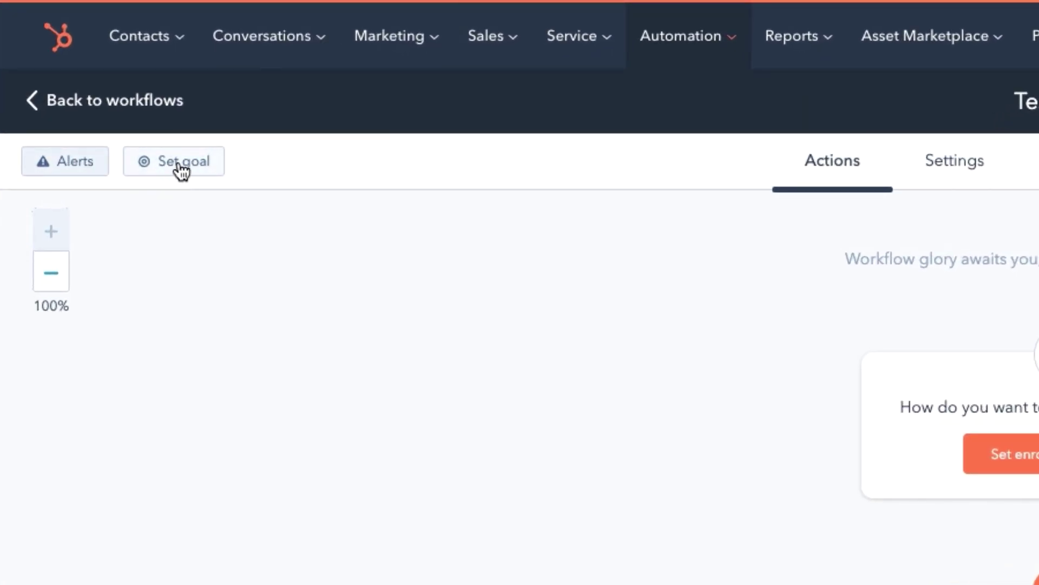
left_click(180, 168)
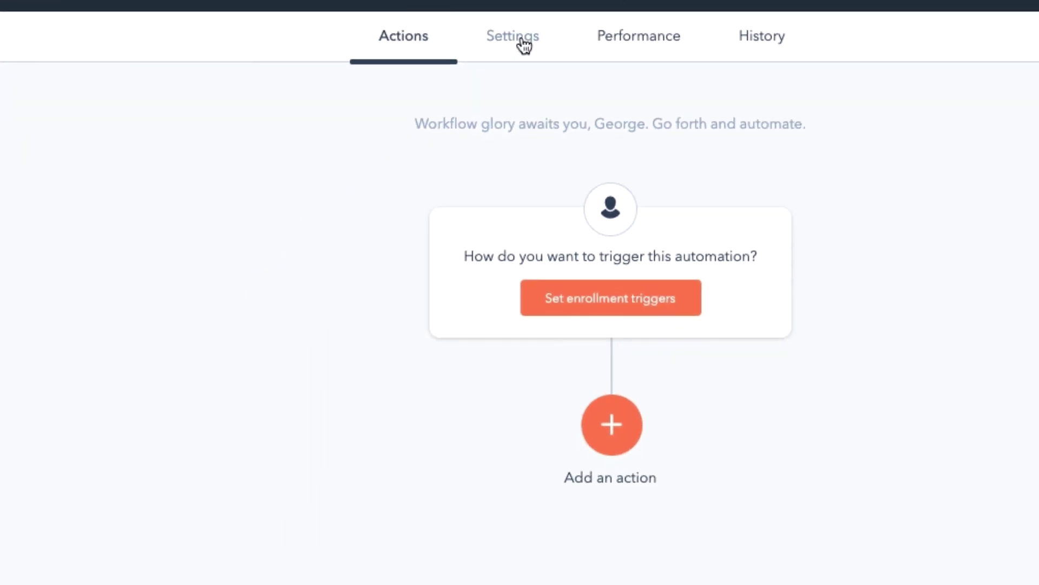
- In the workflow's general settings, try restricting execution to certain hours, and set it back to Any time during the day
left_click(522, 39)
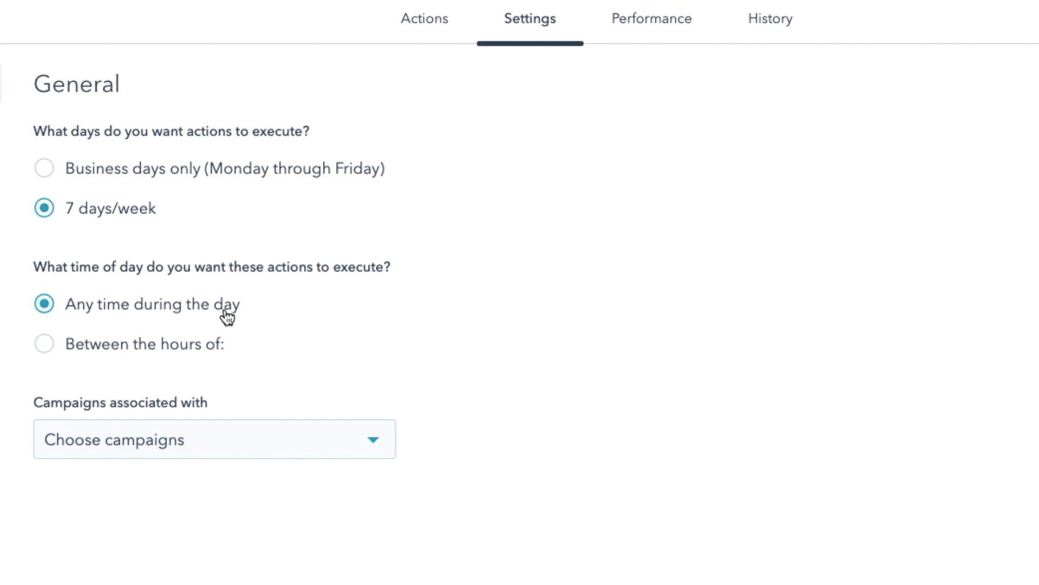
left_click(45, 352)
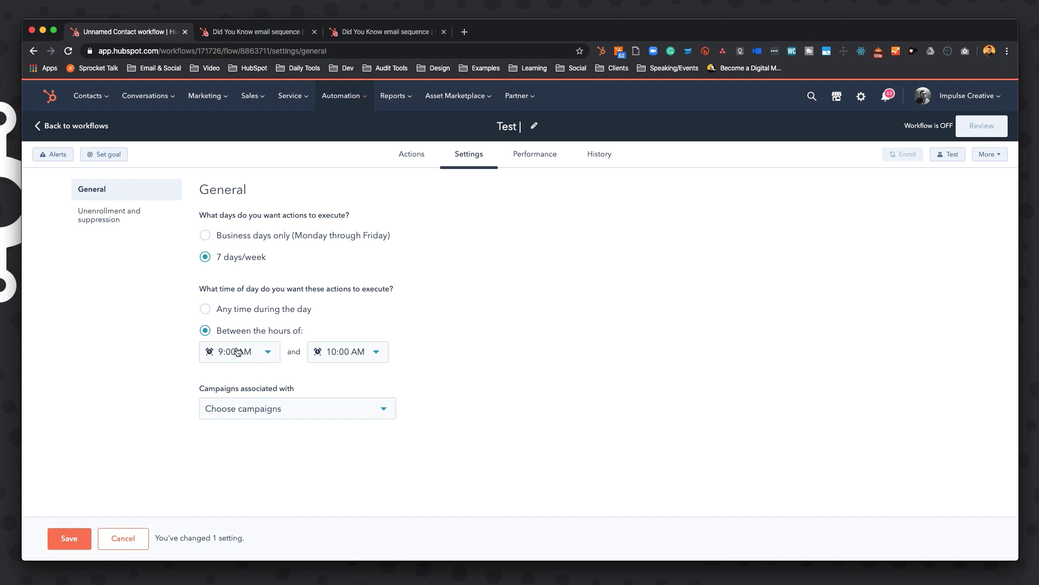
left_click(205, 310)
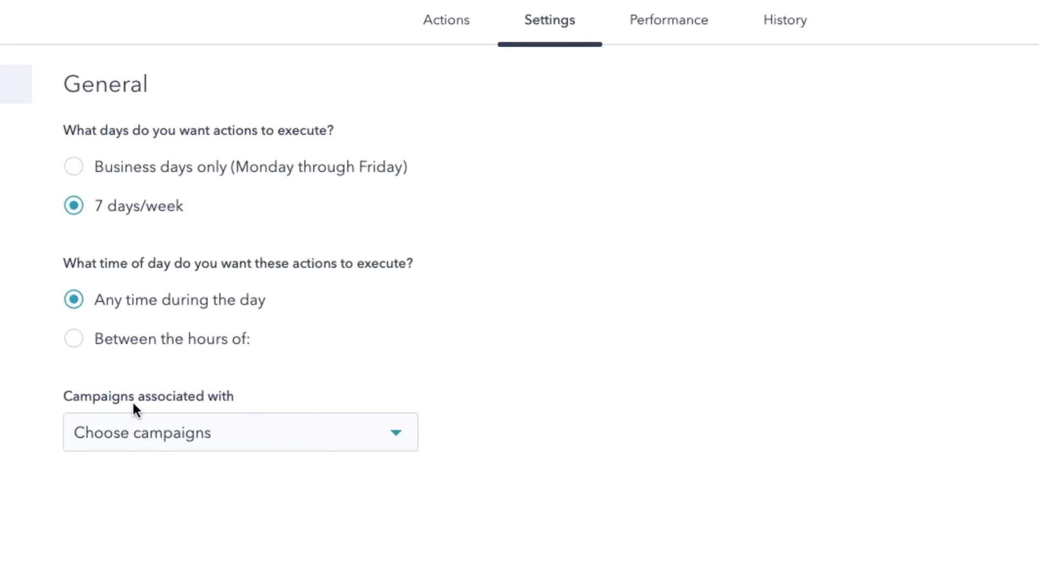
- Associate the workflow with the Sprocket talk campaign and save the general settings
left_click(397, 439)
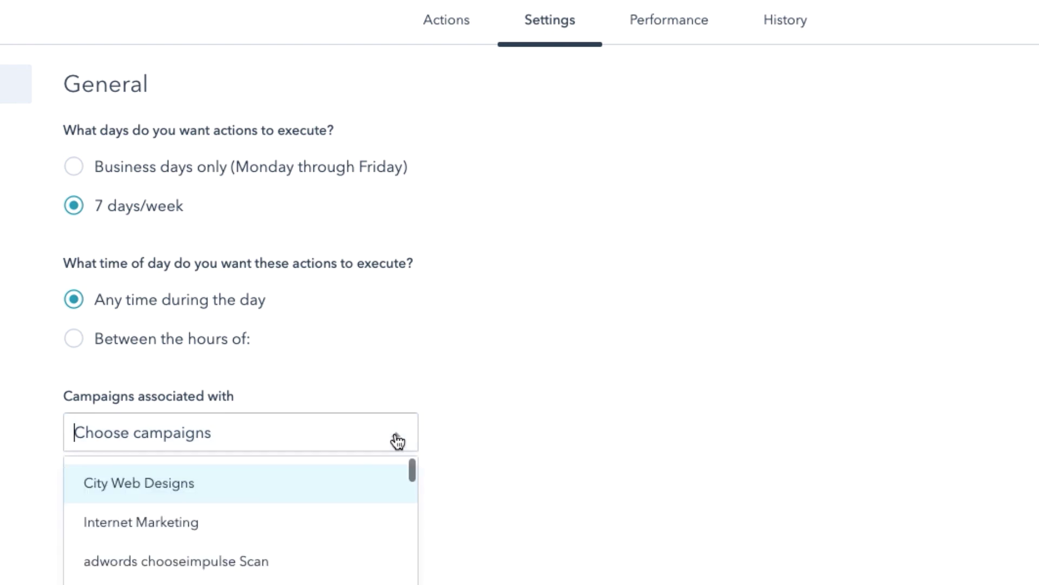
type("Spro")
key("Return")
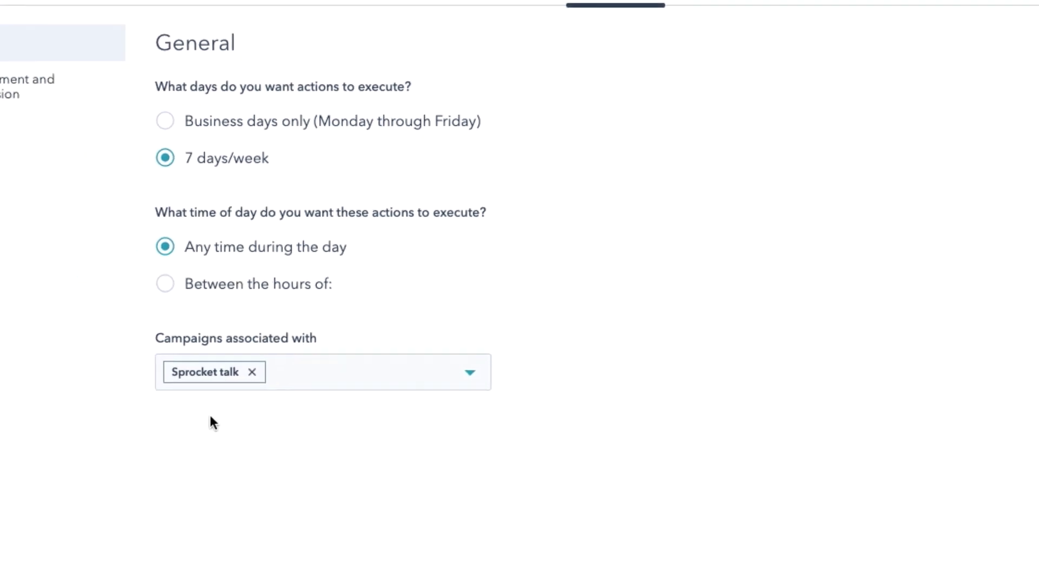
left_click(103, 515)
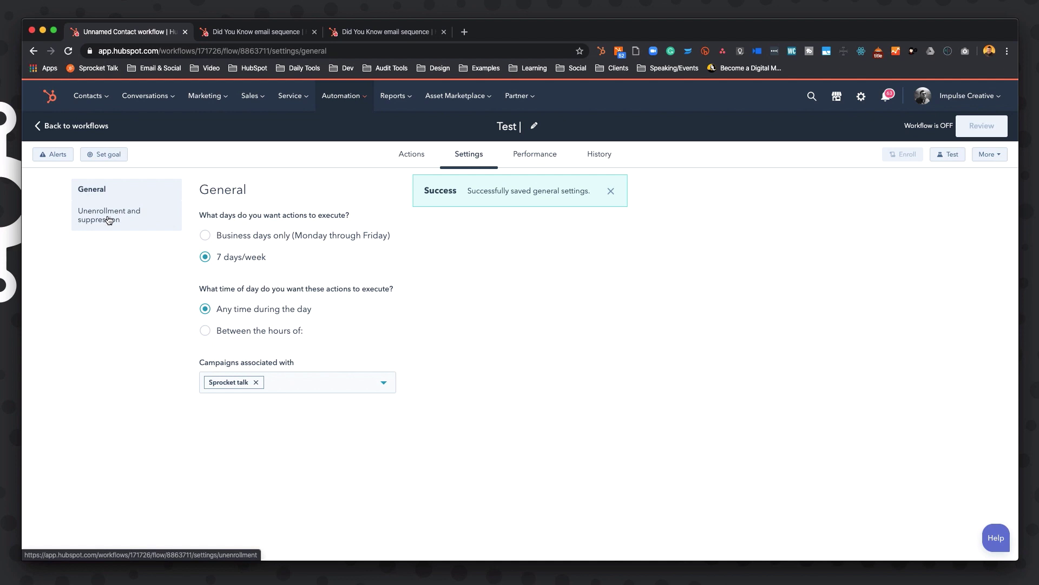
- Review the workflow's unenrollment and suppression settings, including the explanations for removing contacts from all other or specific workflows
left_click(108, 217)
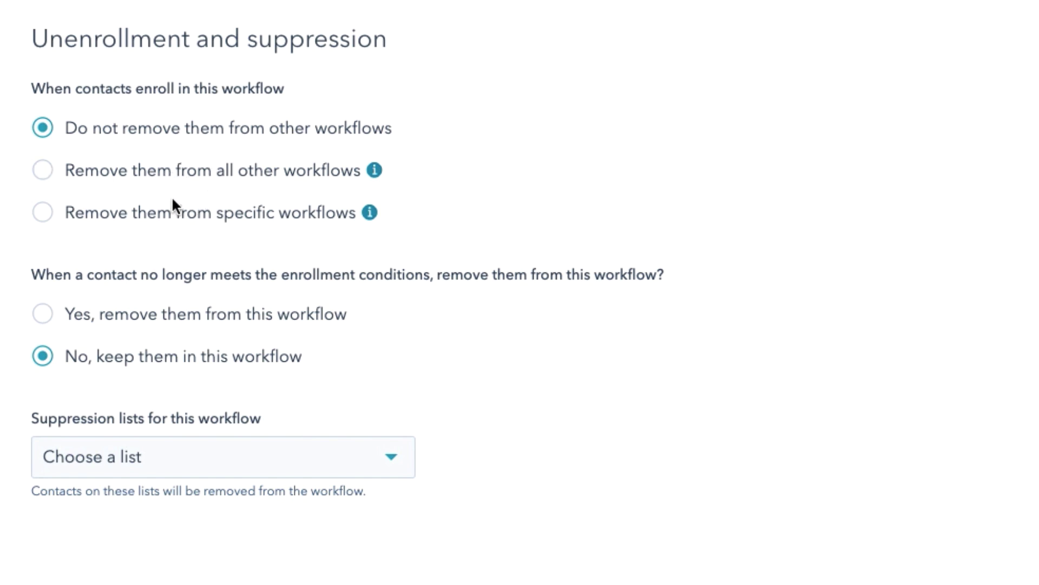
mouse_move(374, 171)
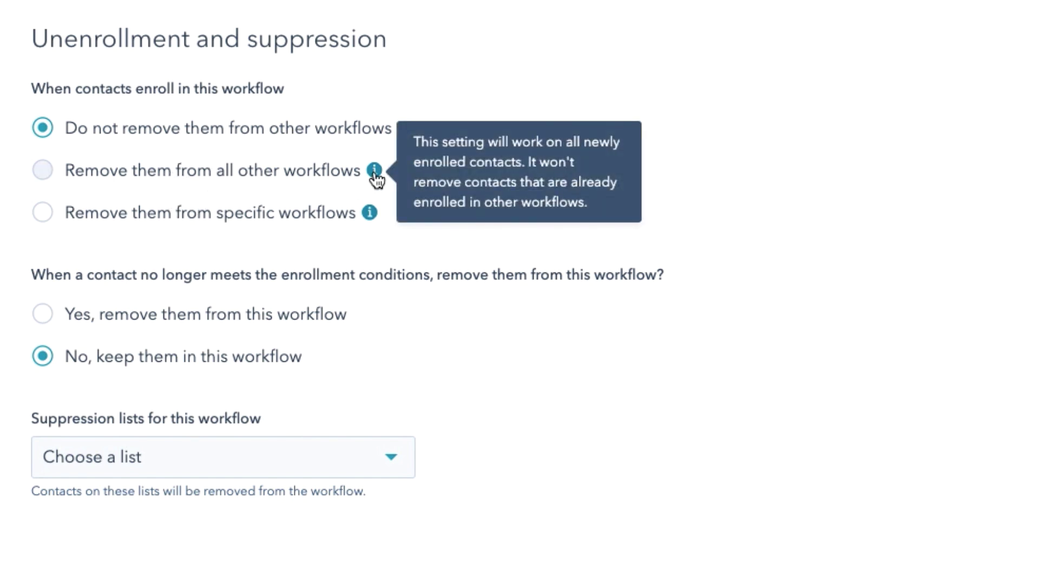
mouse_move(372, 215)
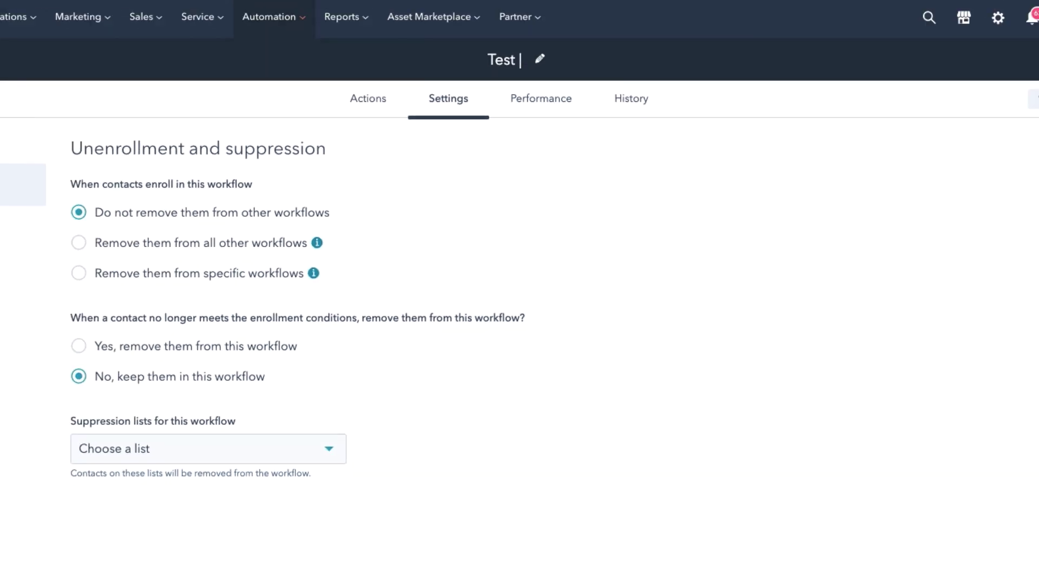
- Review the Did You Know email sequence workflow's top metrics, contact performance chart and available time ranges, without changing the range
left_click(282, 36)
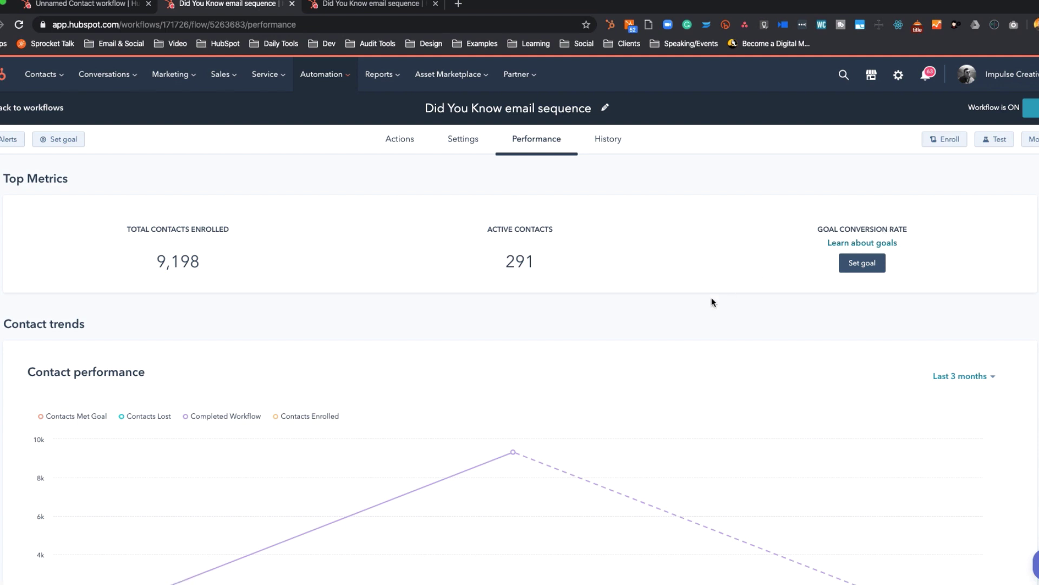
scroll(711, 299, "down", 3)
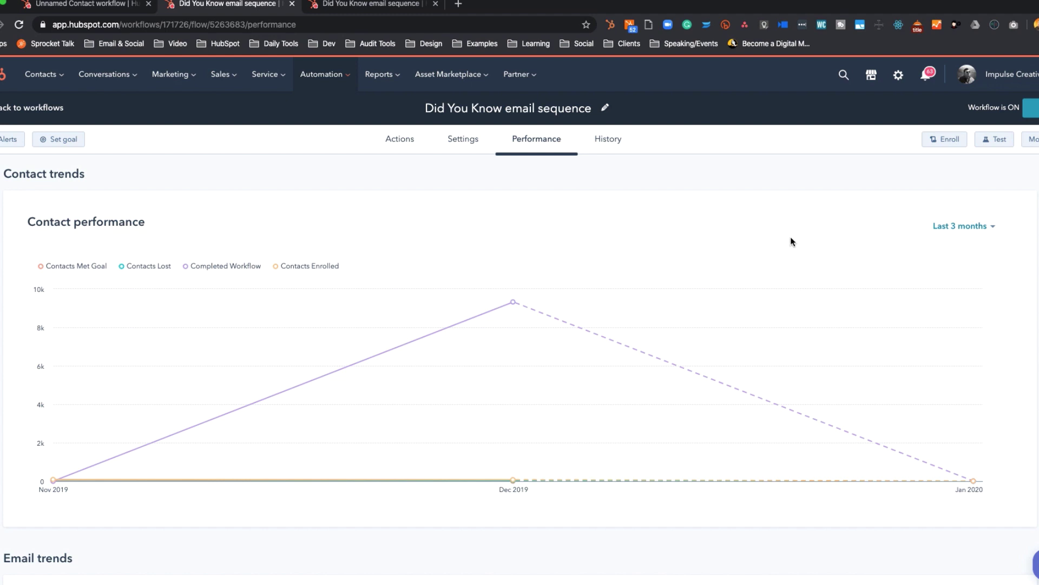
left_click(991, 227)
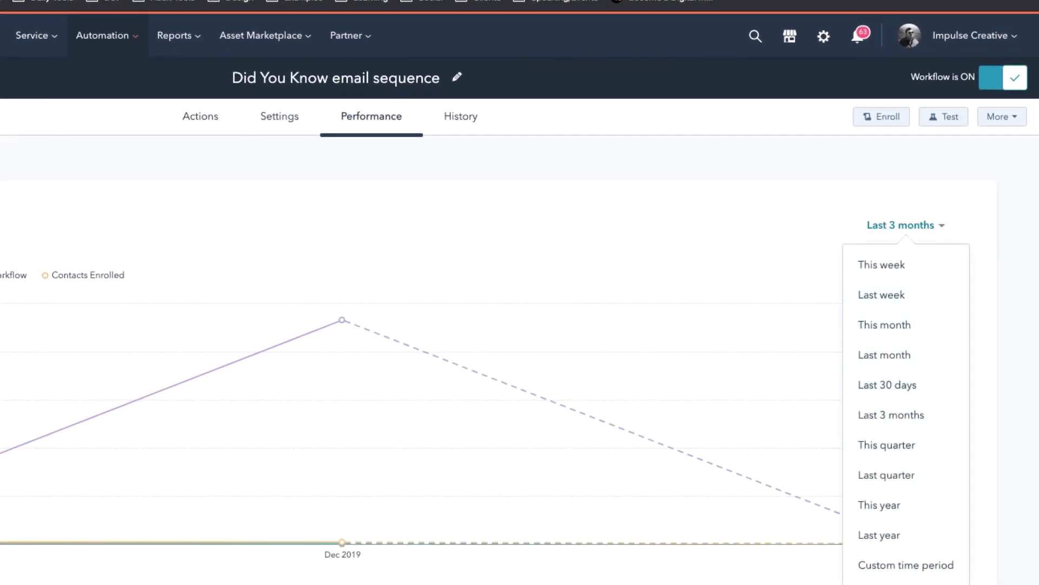
key("Escape")
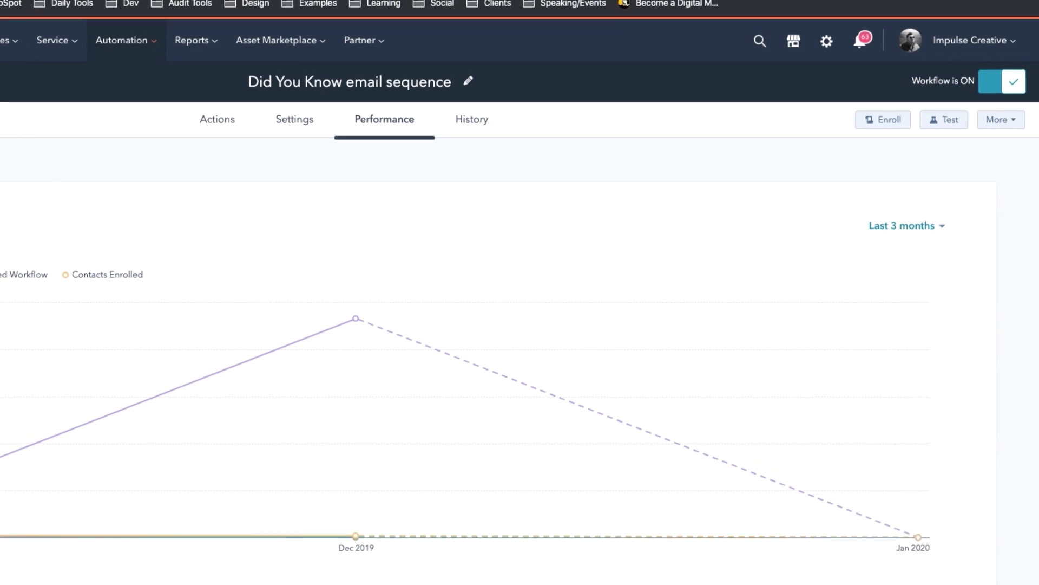
- Examine the Emails in workflow table, its column explanations, and its time range and View as options without changing them
scroll(692, 488, "down", 5)
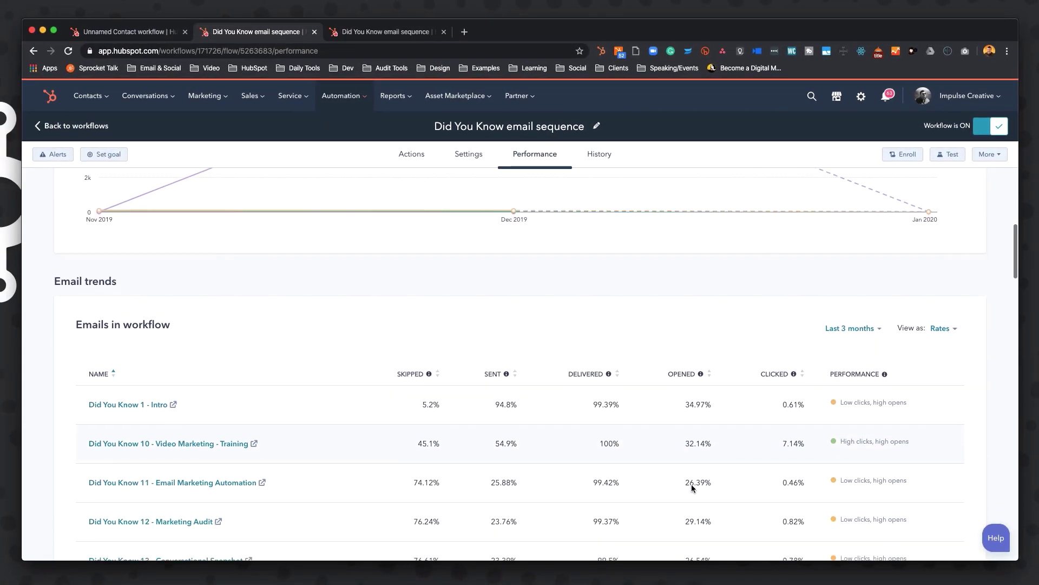
scroll(692, 488, "down", 3)
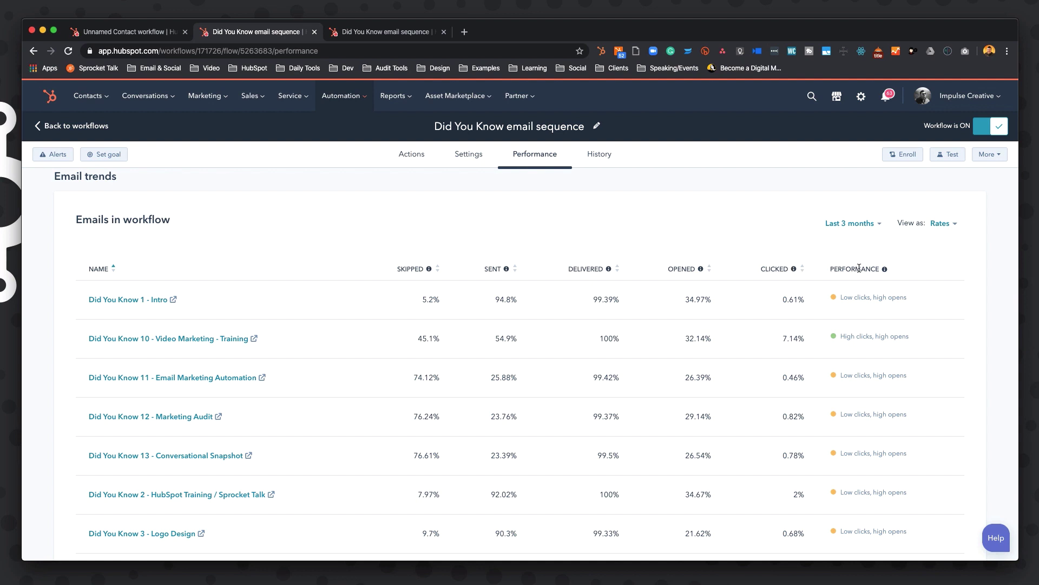
mouse_move(885, 270)
mouse_move(797, 272)
left_click(880, 226)
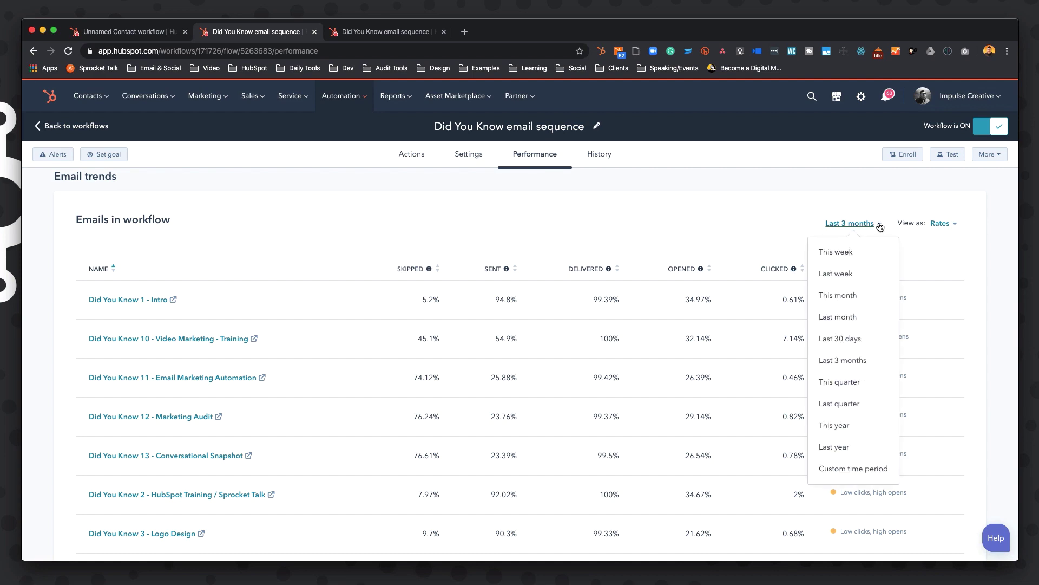
left_click(777, 224)
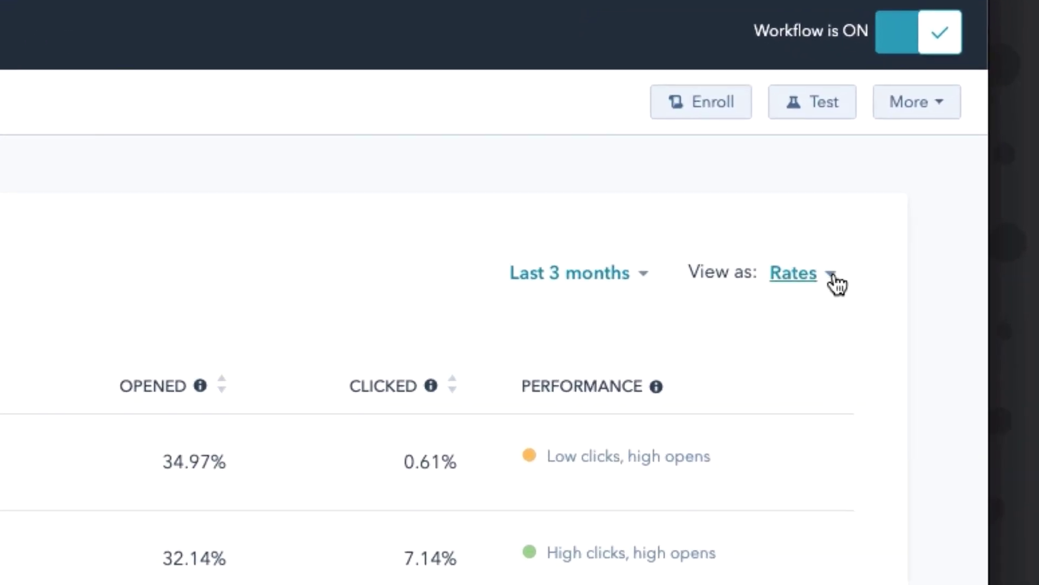
left_click(864, 260)
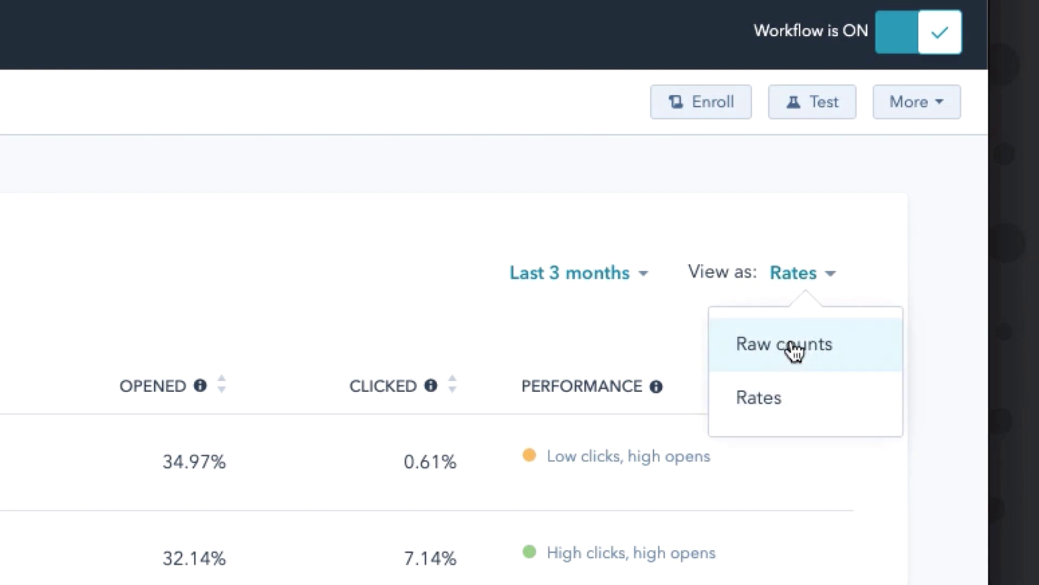
left_click(307, 305)
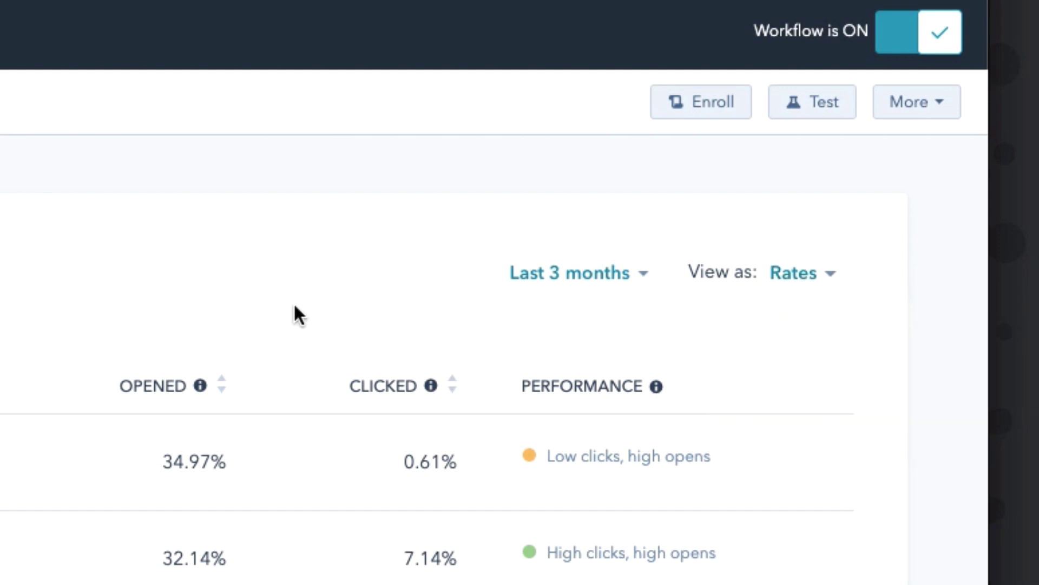
- Look through the remaining email reports on delivery, opens, clicks, delivery failures and contact churn, and return to the top metrics
scroll(288, 304, "down", 2)
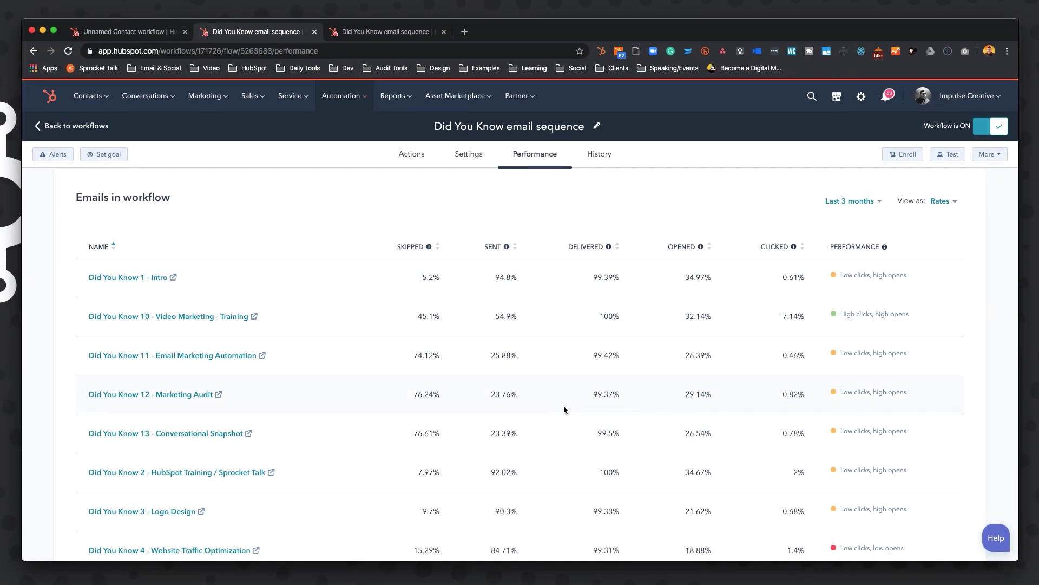
scroll(564, 406, "down", 3)
scroll(562, 410, "down", 8)
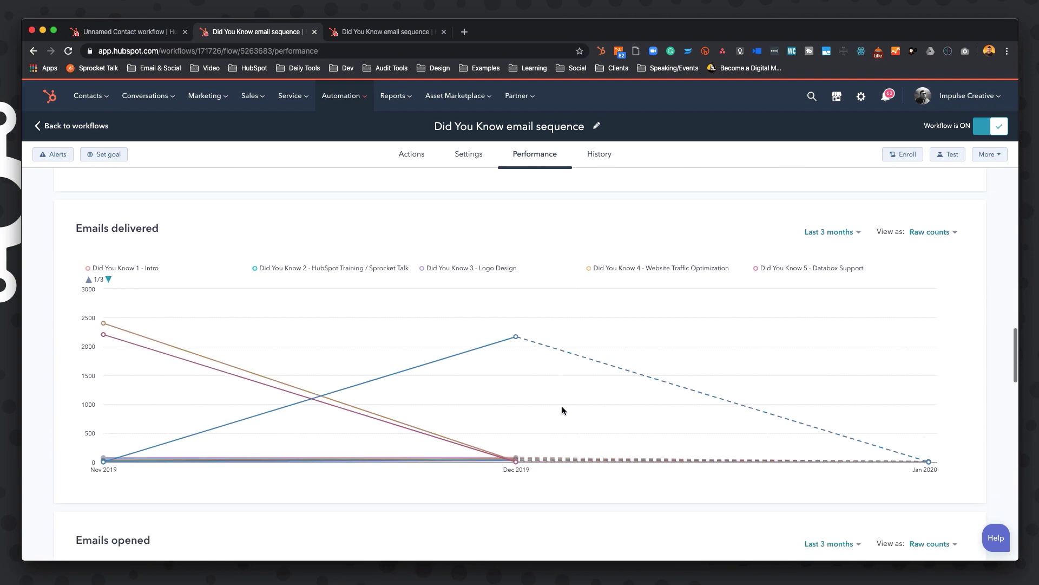
scroll(562, 410, "down", 1)
mouse_move(252, 373)
mouse_move(346, 394)
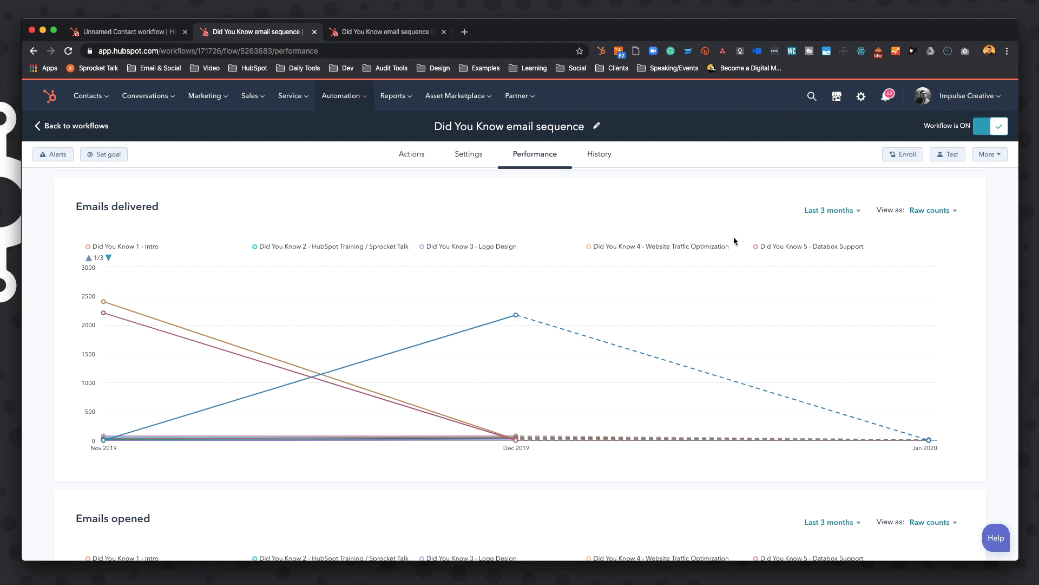
scroll(764, 230, "down", 5)
mouse_move(573, 299)
scroll(571, 299, "down", 5)
scroll(571, 299, "down", 7)
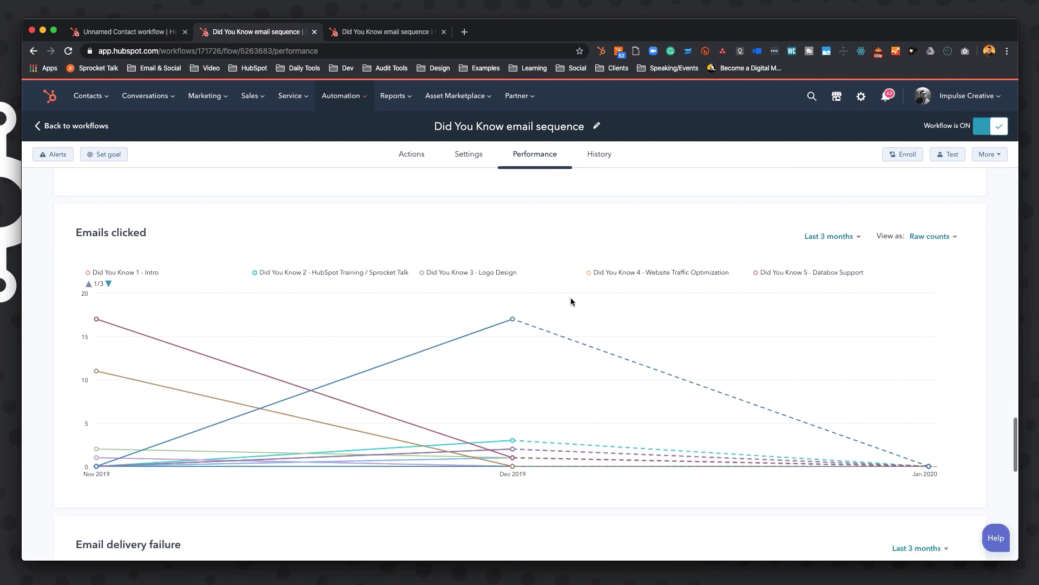
scroll(570, 298, "down", 5)
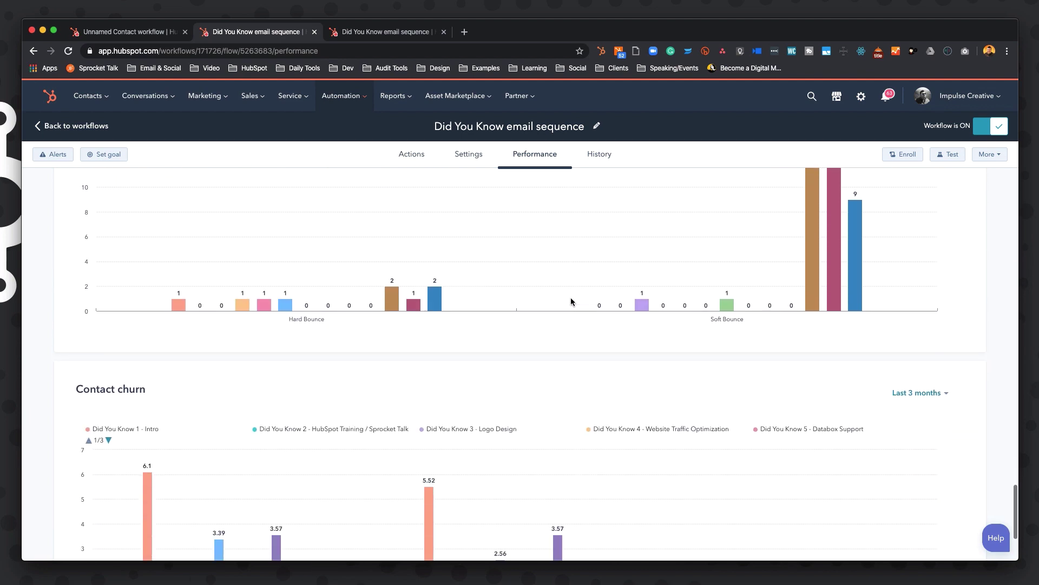
scroll(571, 298, "up", 20)
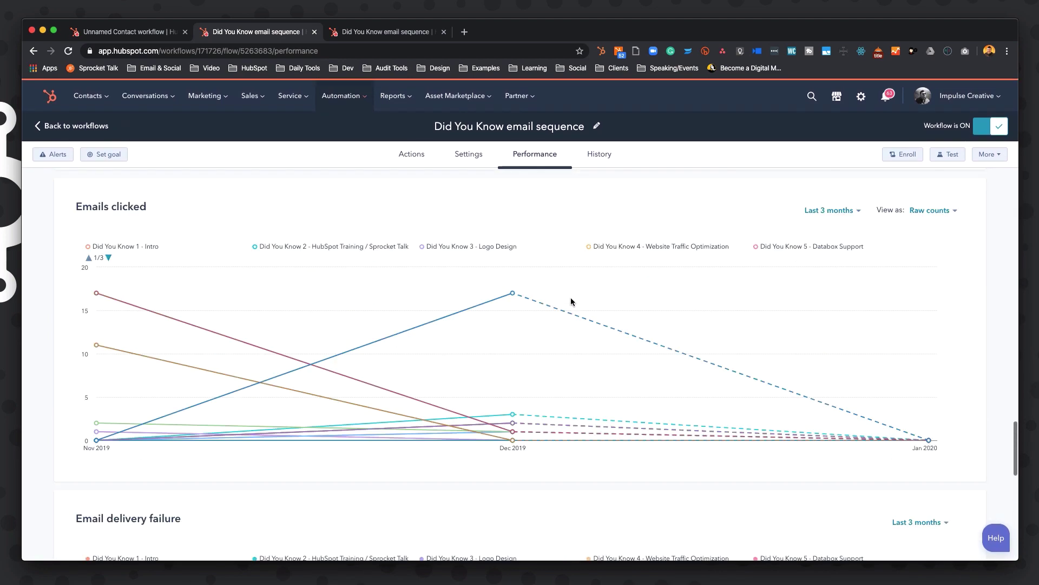
scroll(571, 301, "up", 15)
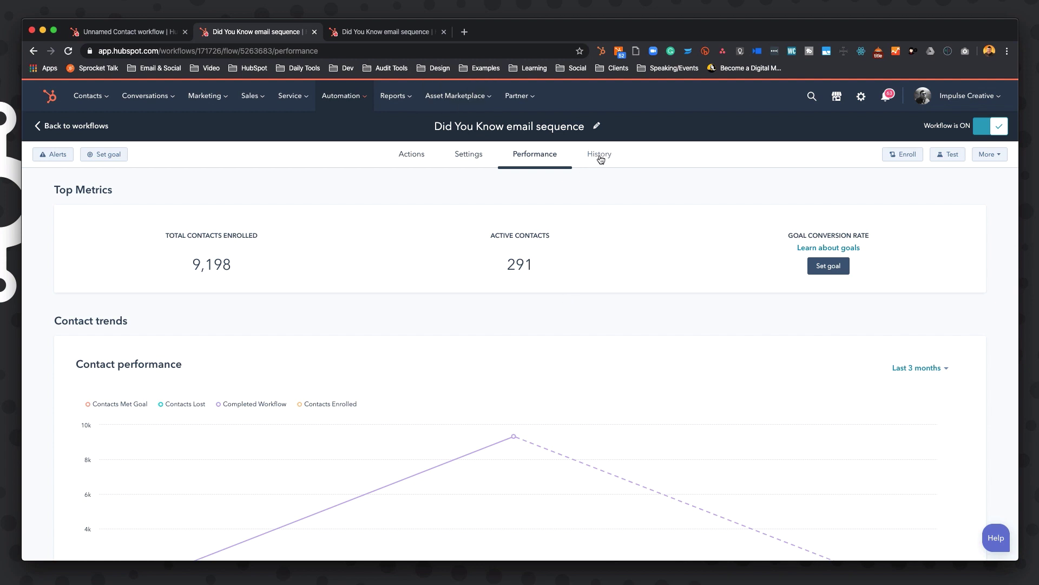
- Review the action history of the Did You Know email sequence and return to the Test workflow
left_click(389, 32)
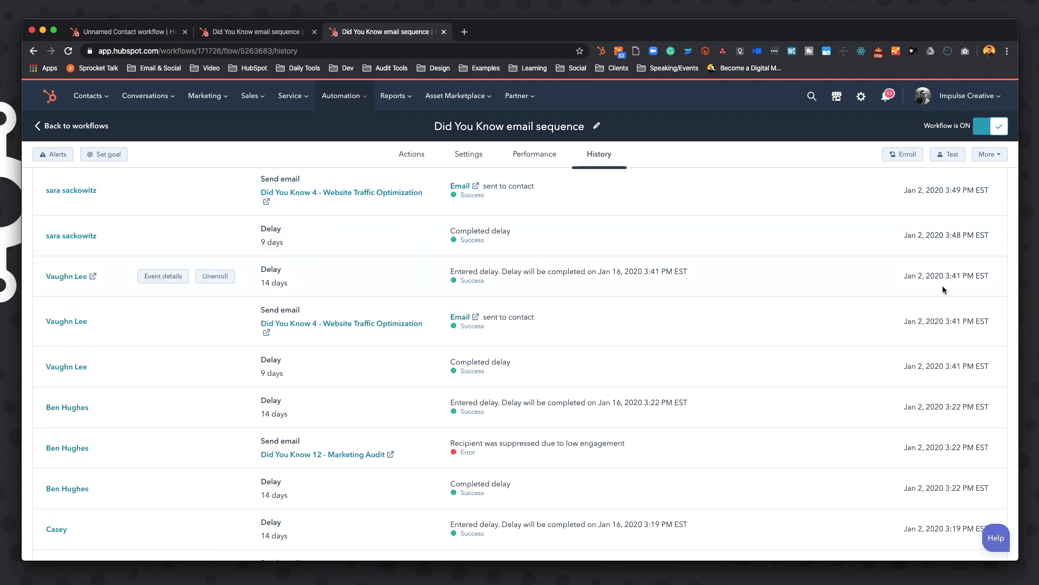
left_click(120, 31)
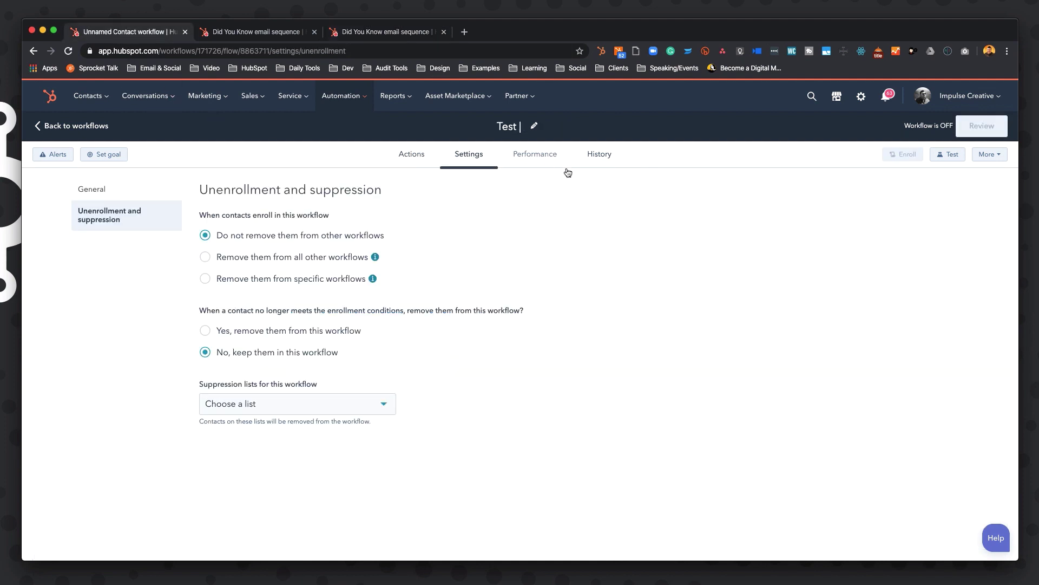
- From the Test workflow's actions, view the contact preview test options and close them without running a test
left_click(412, 154)
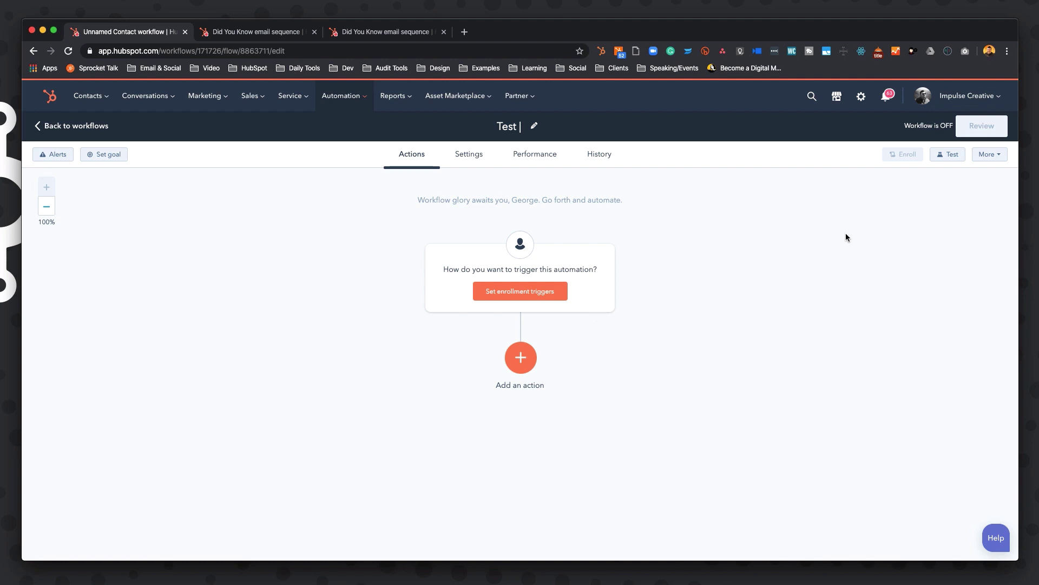
left_click(947, 155)
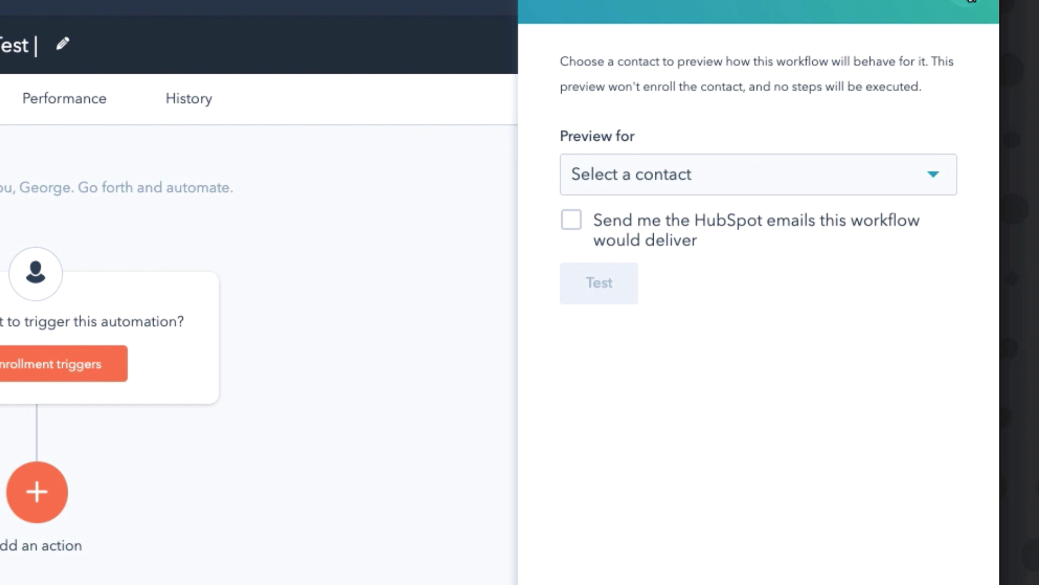
left_click(969, 3)
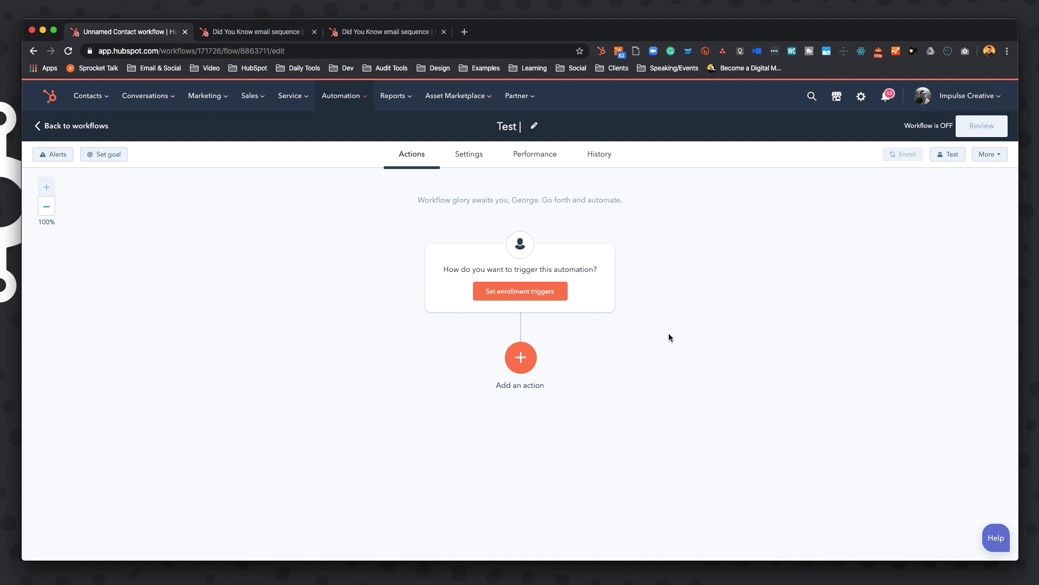
- Set the enrollment trigger to the List memberships filter "Contact is member of list" for 20 Pageviews - Radar, and save it
left_click(519, 293)
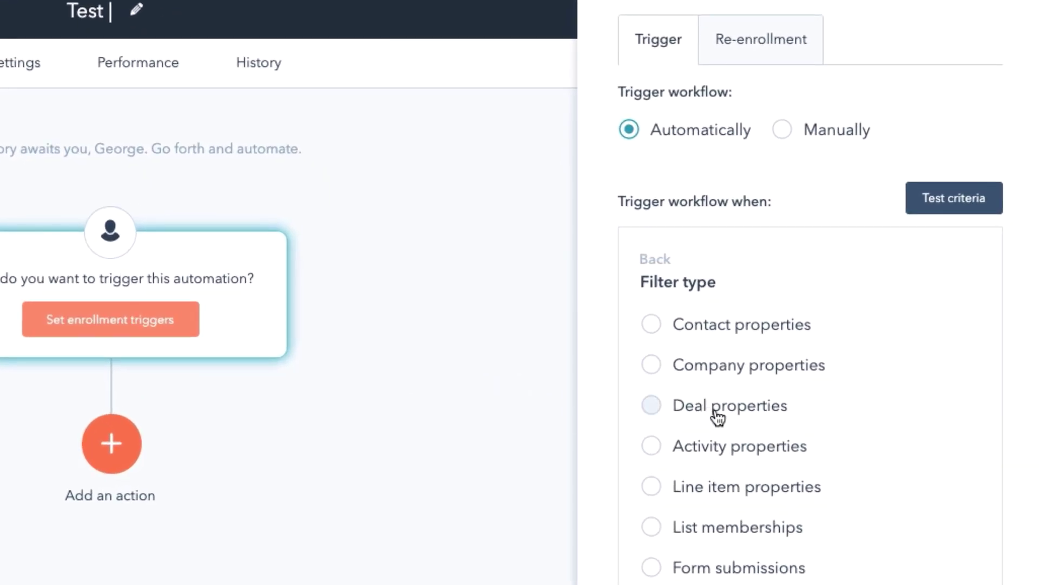
scroll(715, 407, "down", 10)
scroll(716, 407, "down", 3)
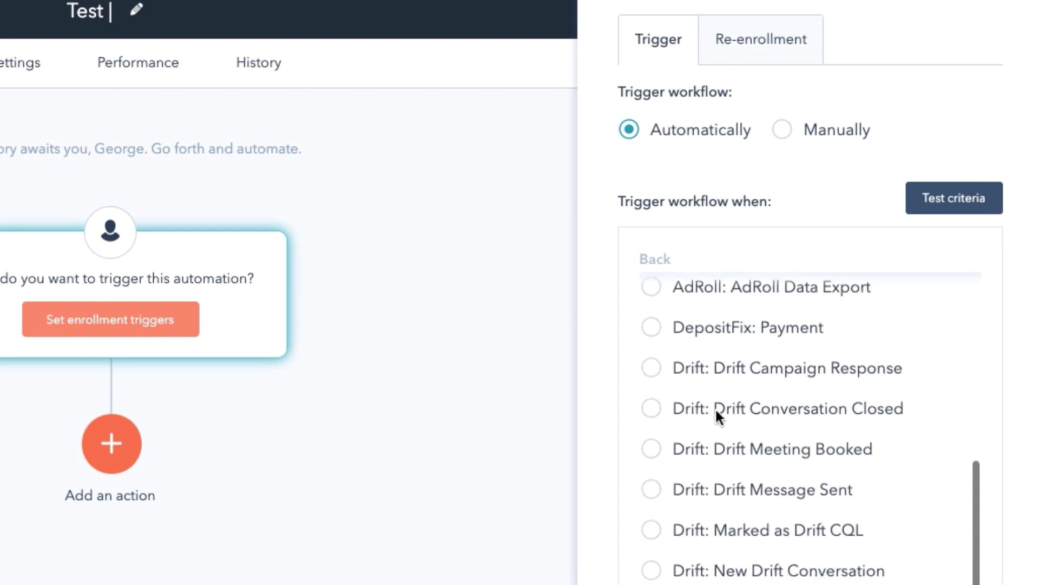
scroll(716, 407, "up", 10)
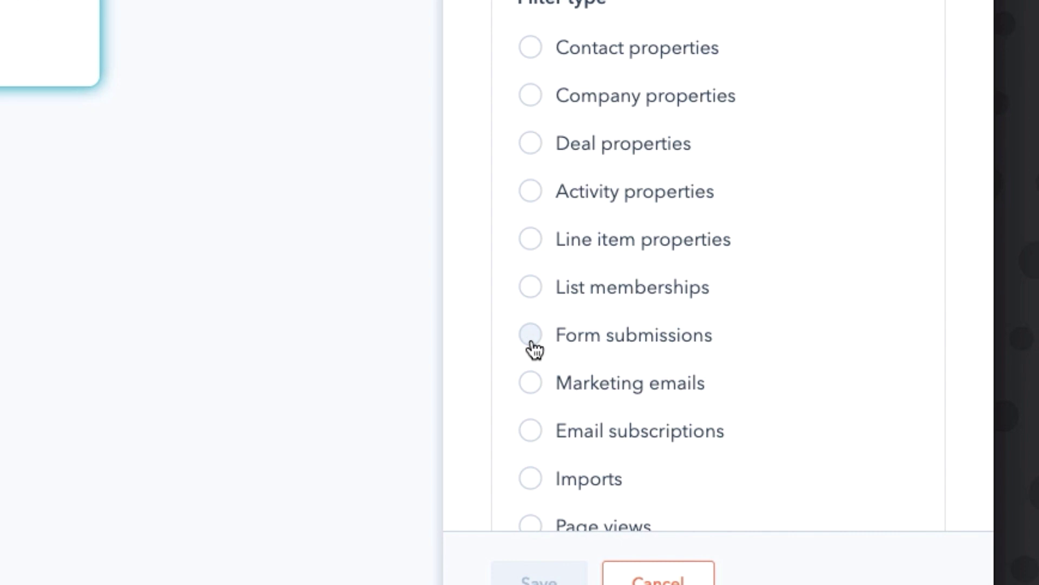
left_click(529, 287)
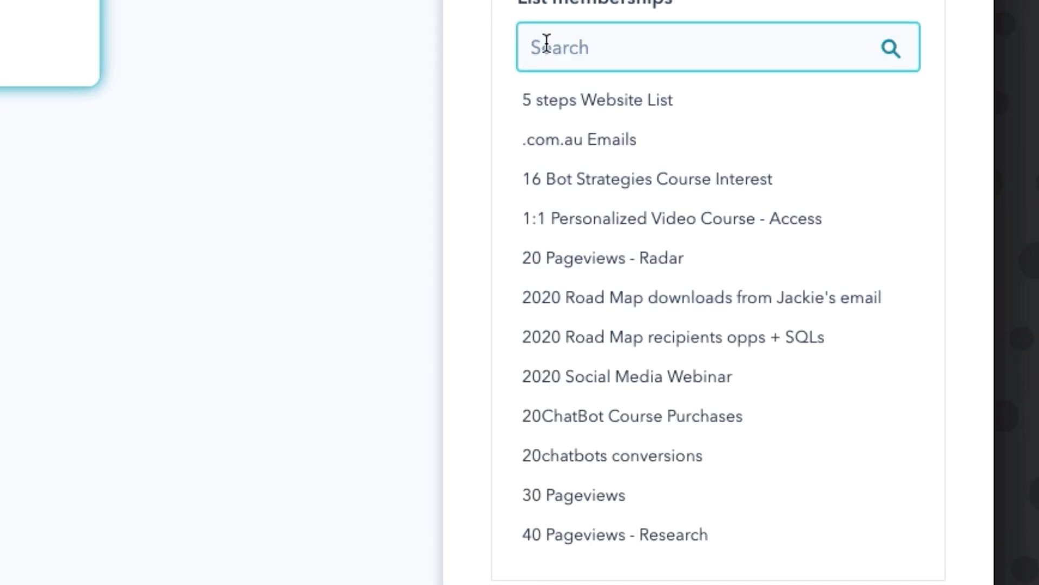
type("page")
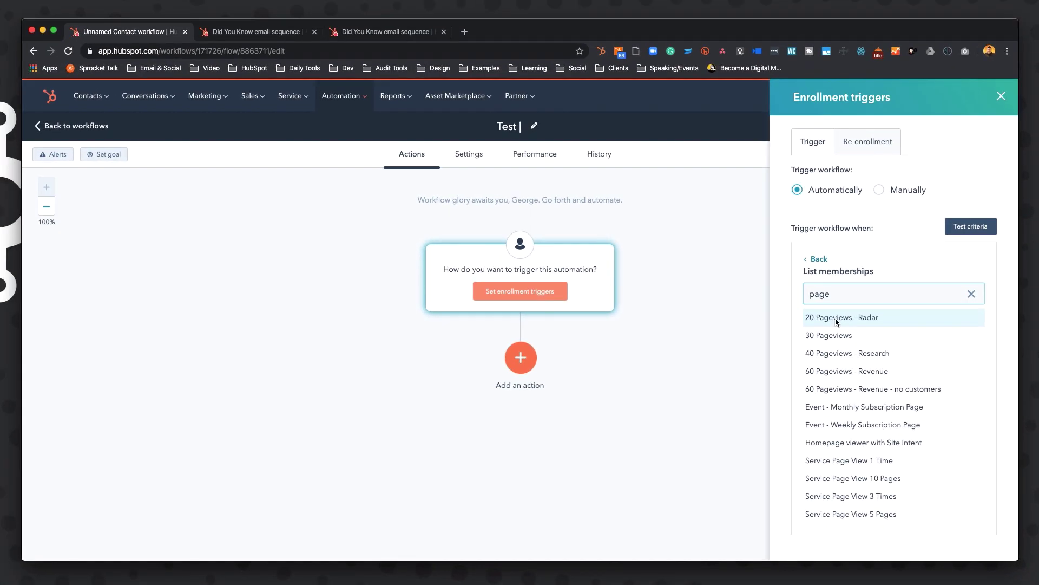
left_click(586, 106)
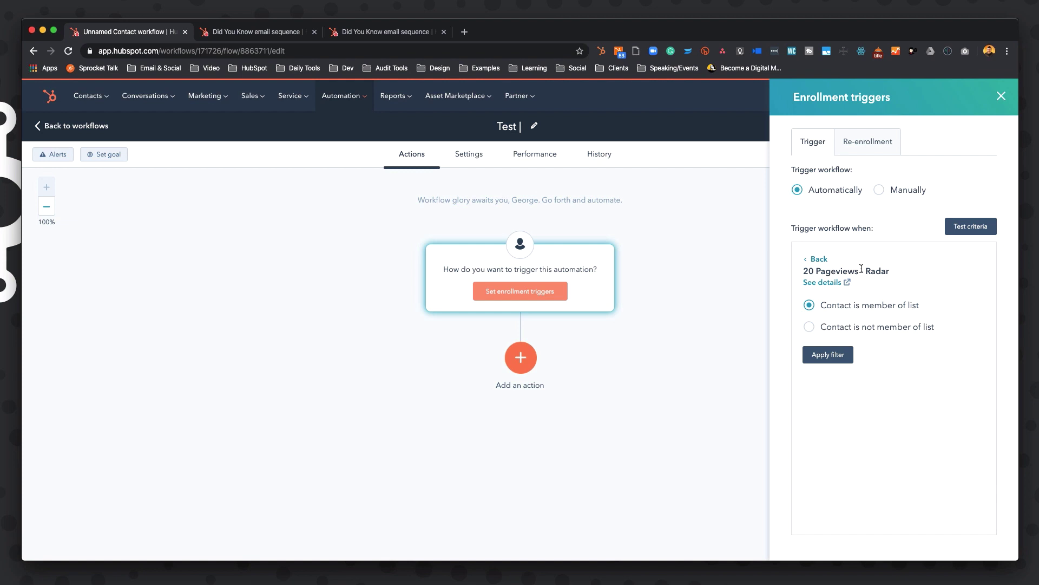
left_click(830, 357)
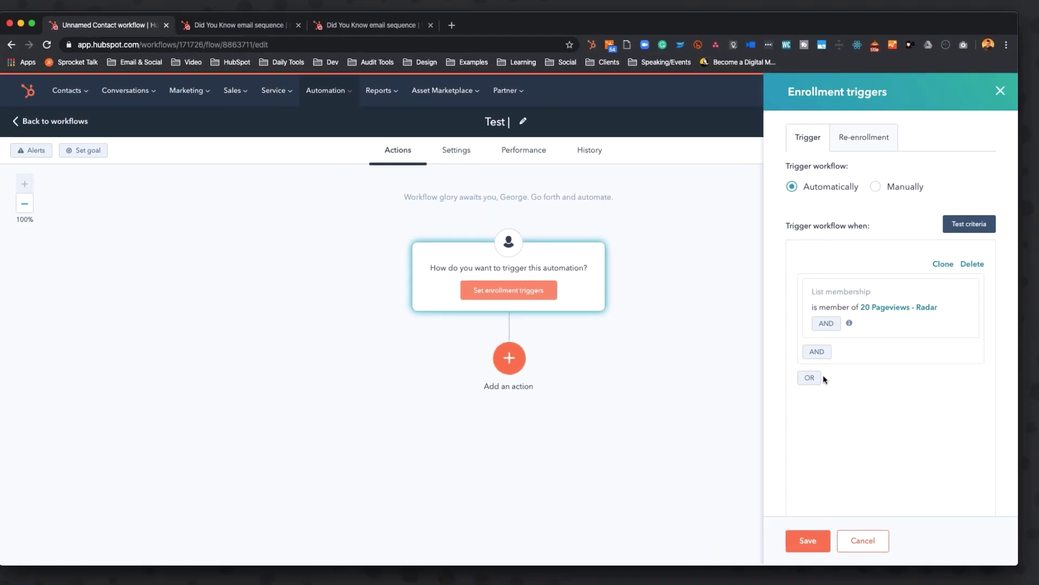
left_click(812, 537)
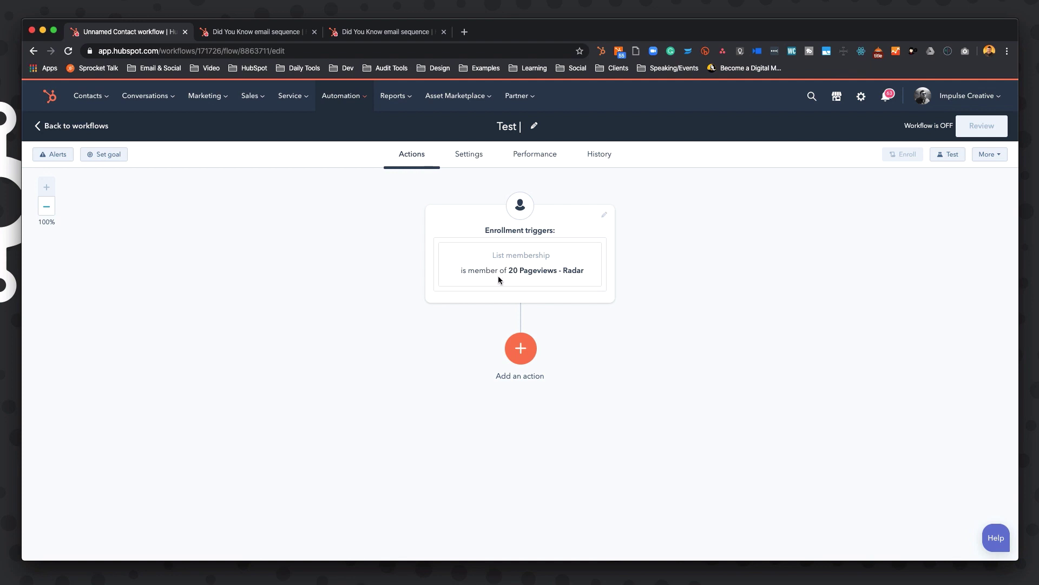
- Add a Send internal email action that sends the "20 pageviews - Radar" email to the Contact owner, and save it
left_click(521, 348)
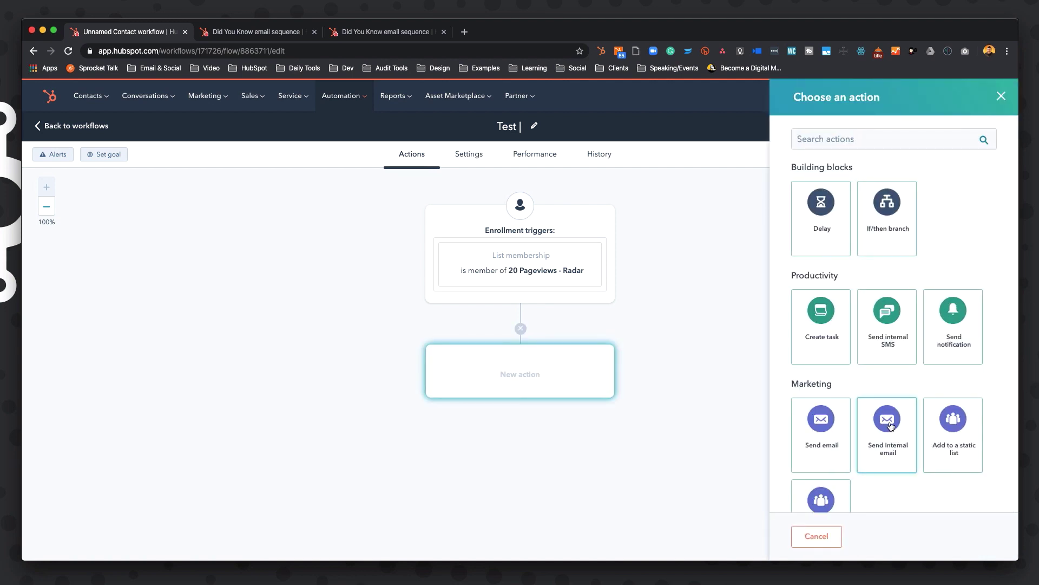
left_click(890, 426)
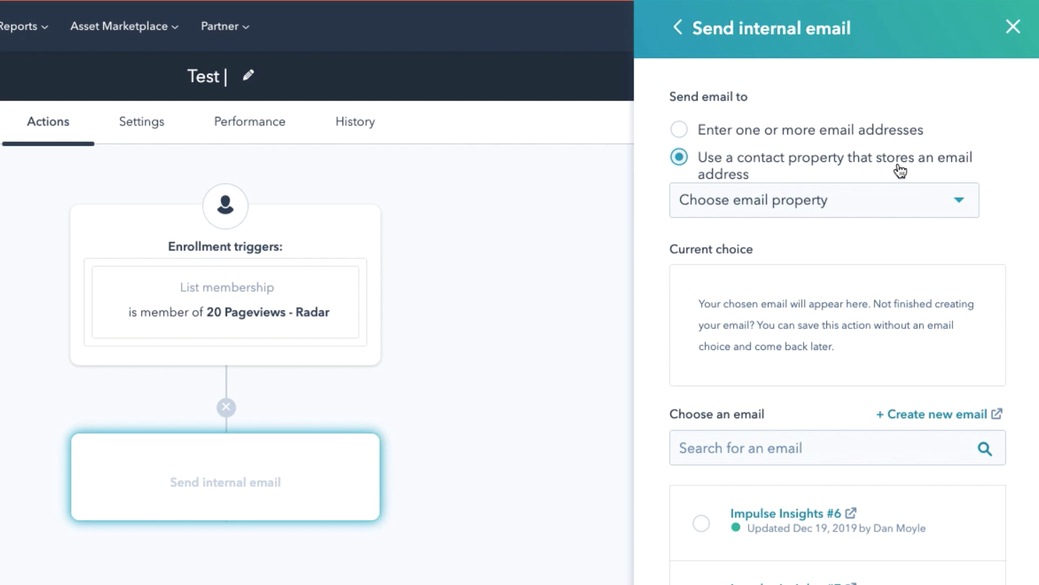
left_click(810, 215)
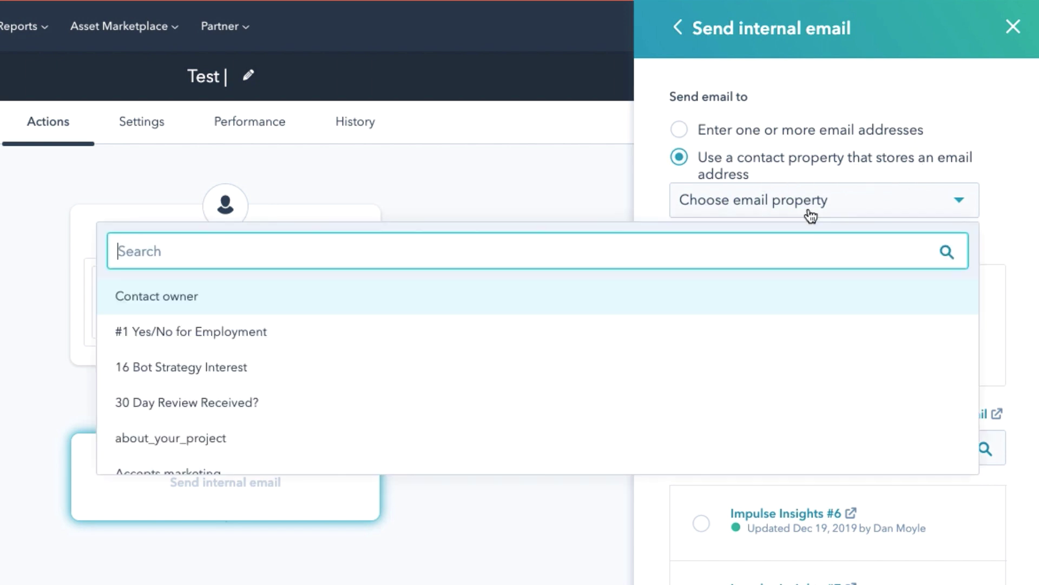
left_click(167, 301)
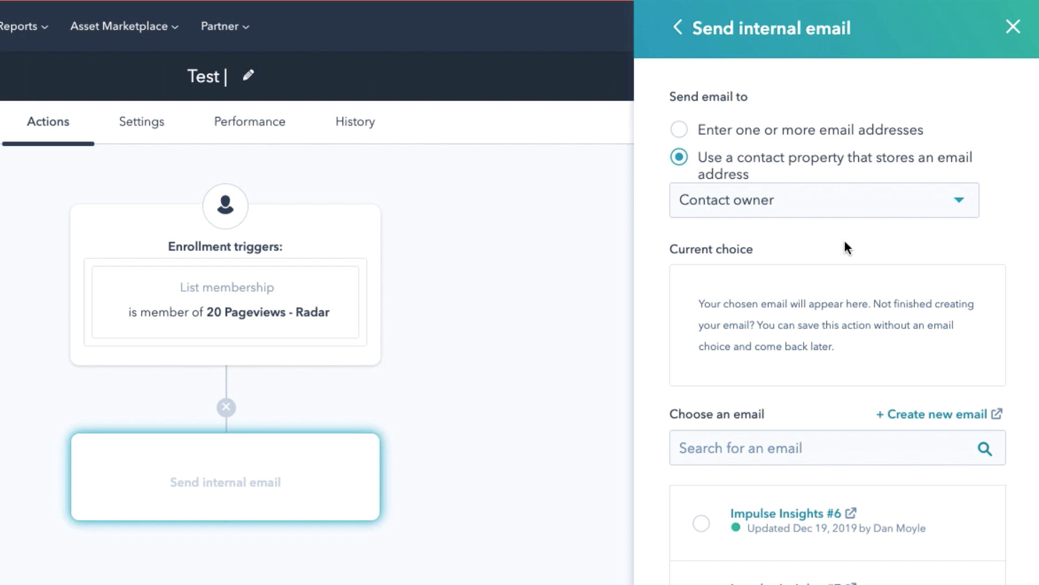
scroll(765, 291, "down", 2)
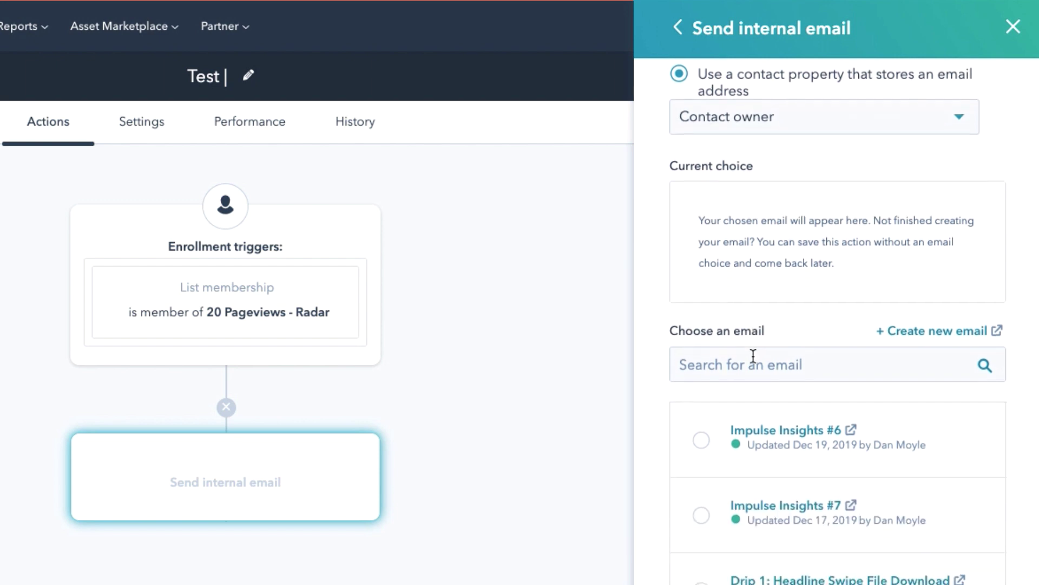
left_click(717, 327)
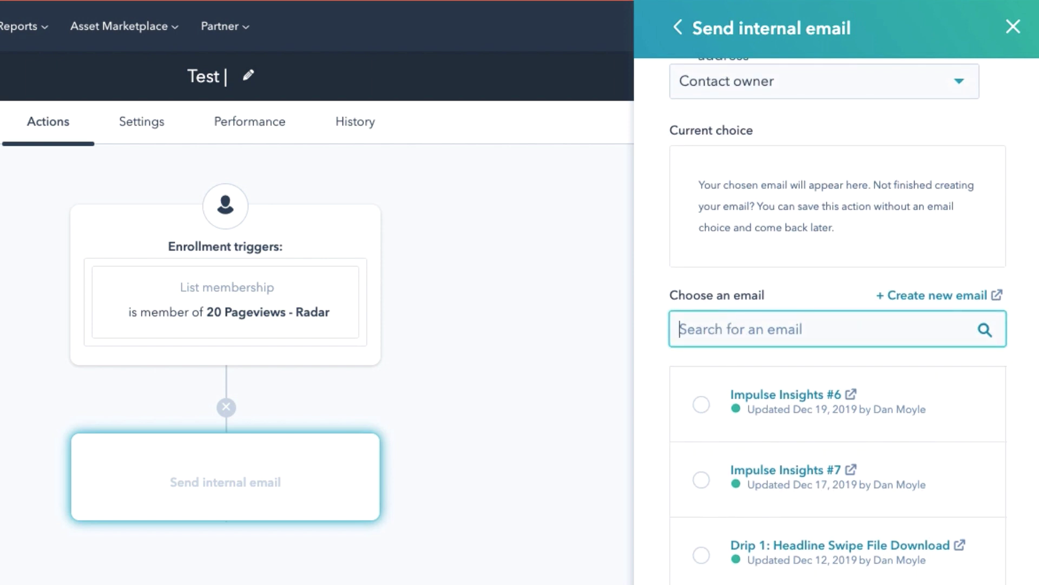
type("20 pageviews")
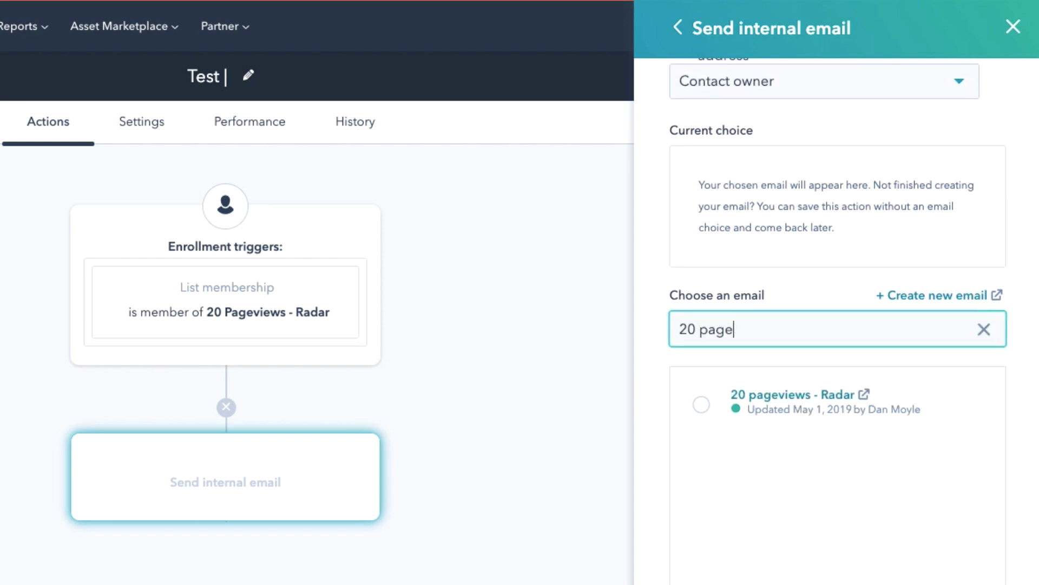
left_click(702, 400)
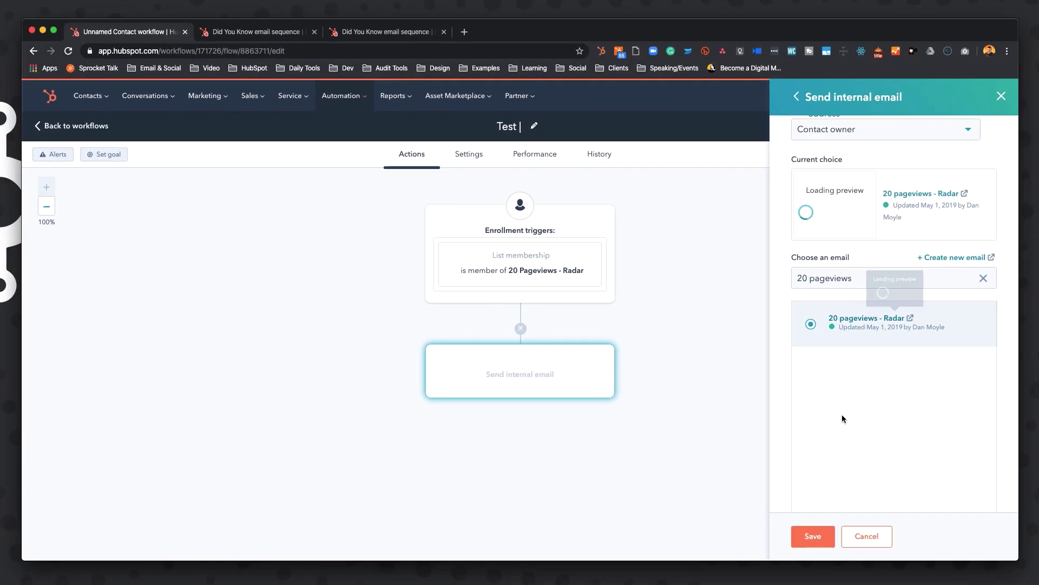
left_click(812, 537)
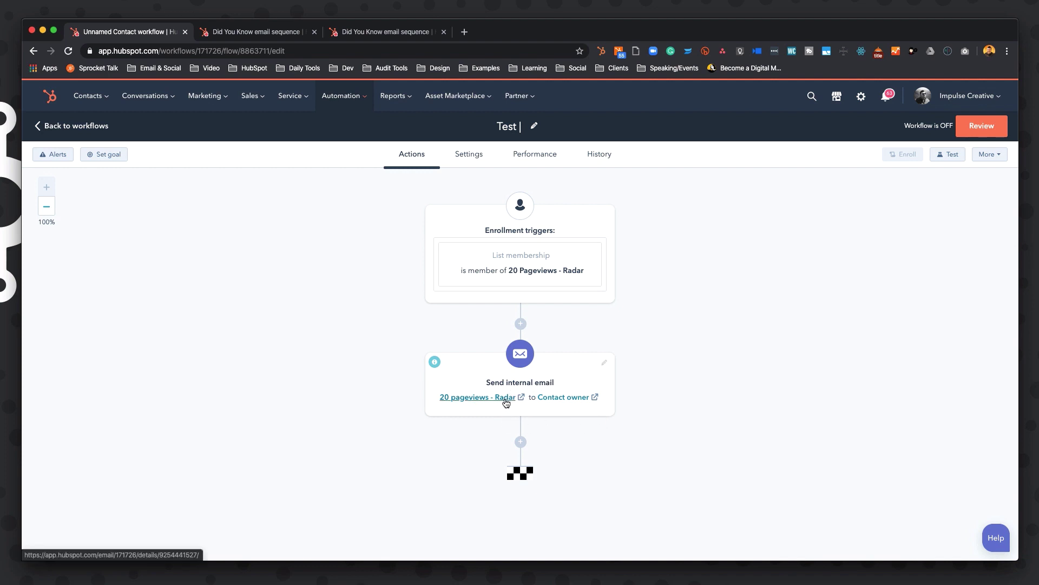
- Add a Send email action after the internal email, using the Impulse Insights #6 email, and save it
left_click(521, 442)
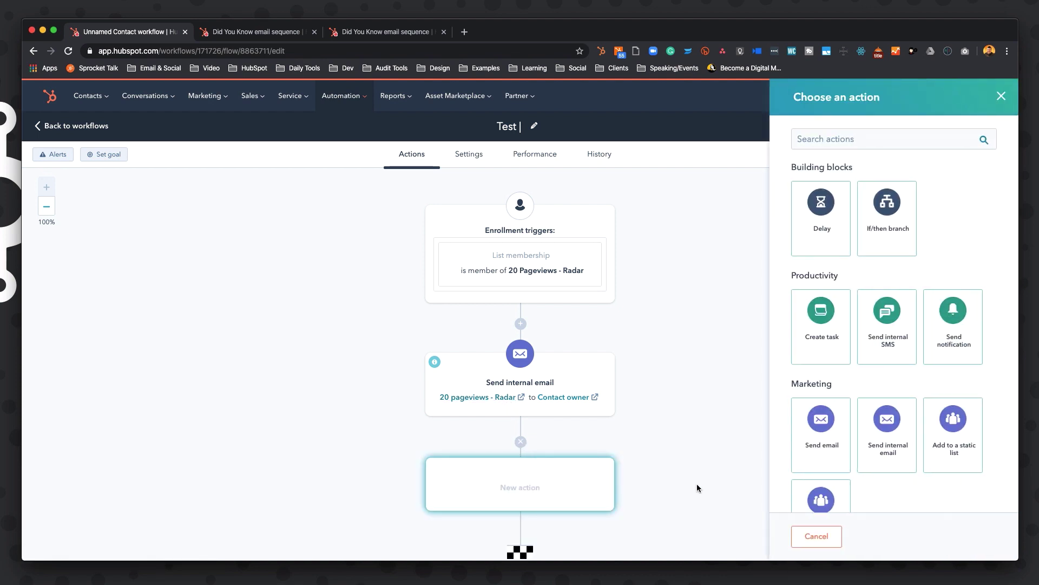
left_click(822, 421)
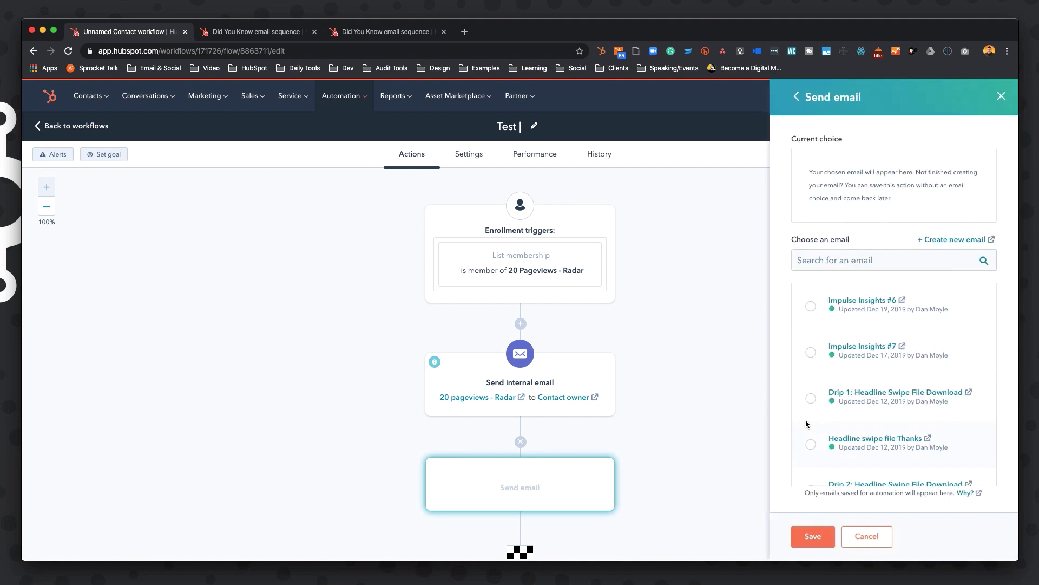
left_click(811, 309)
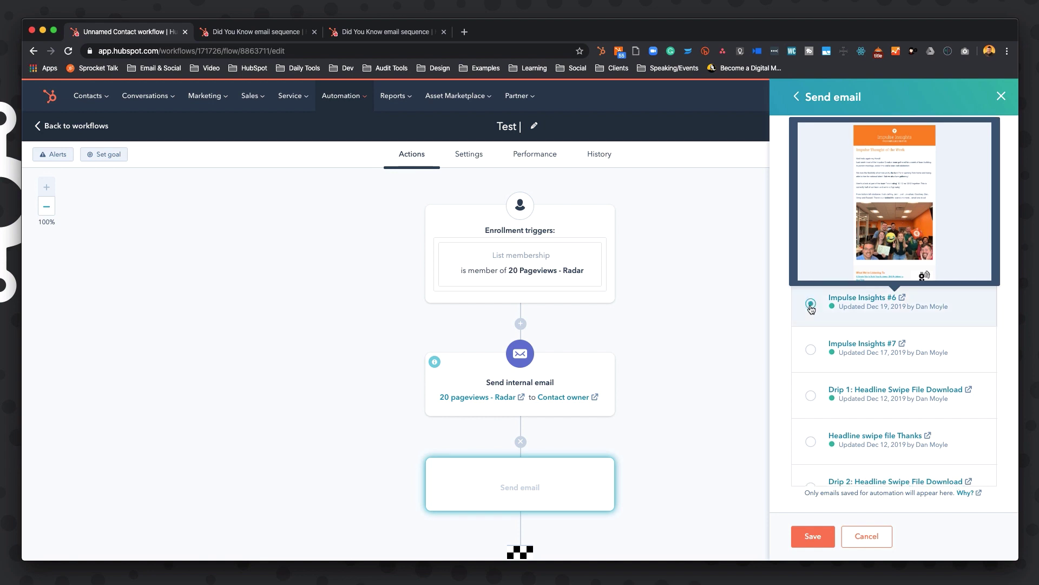
left_click(813, 536)
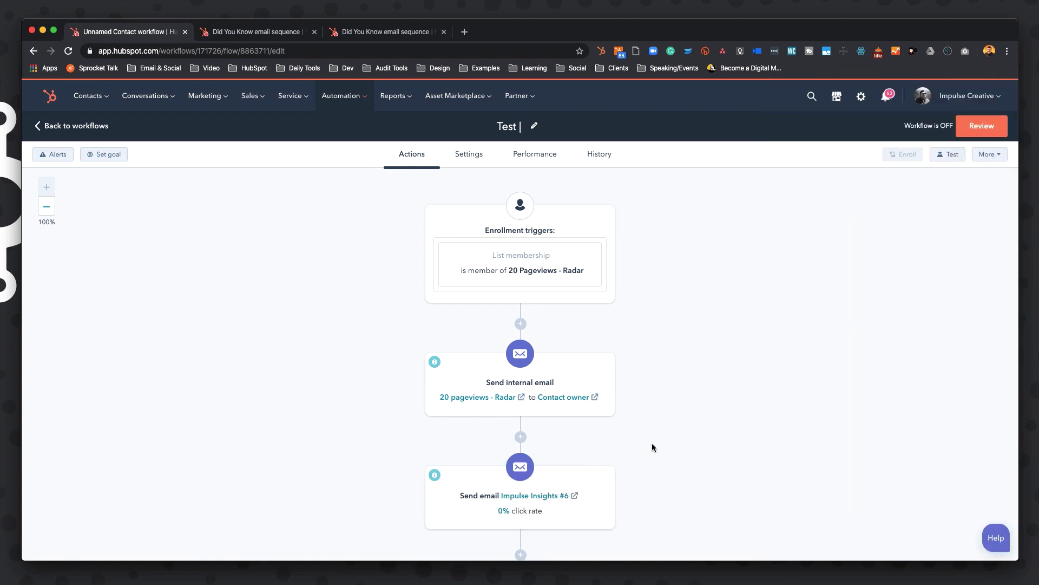
- Add a Delay of 2 days after the Impulse Insights #6 email and save it
scroll(652, 444, "down", 5)
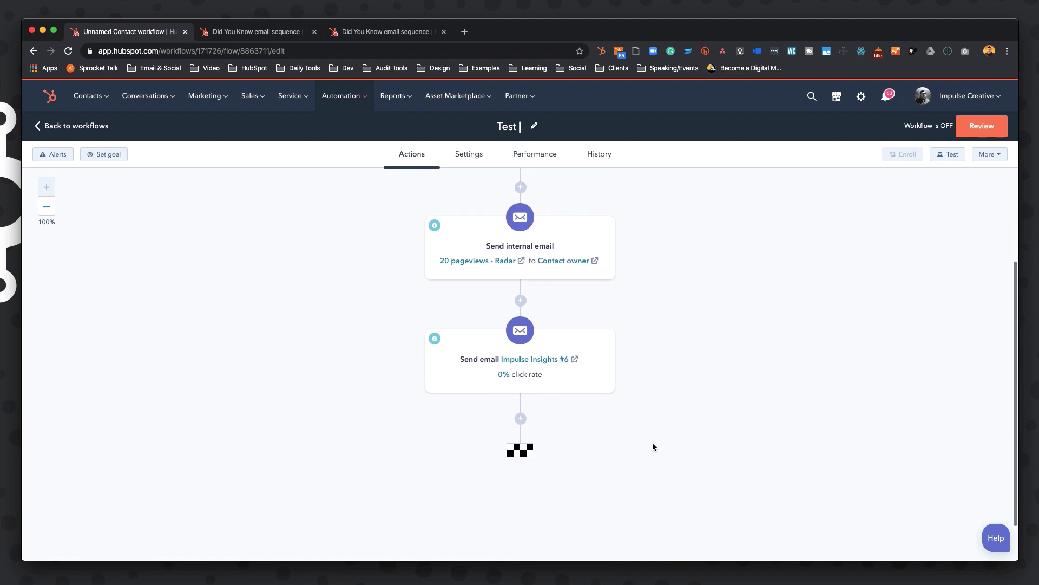
left_click(521, 420)
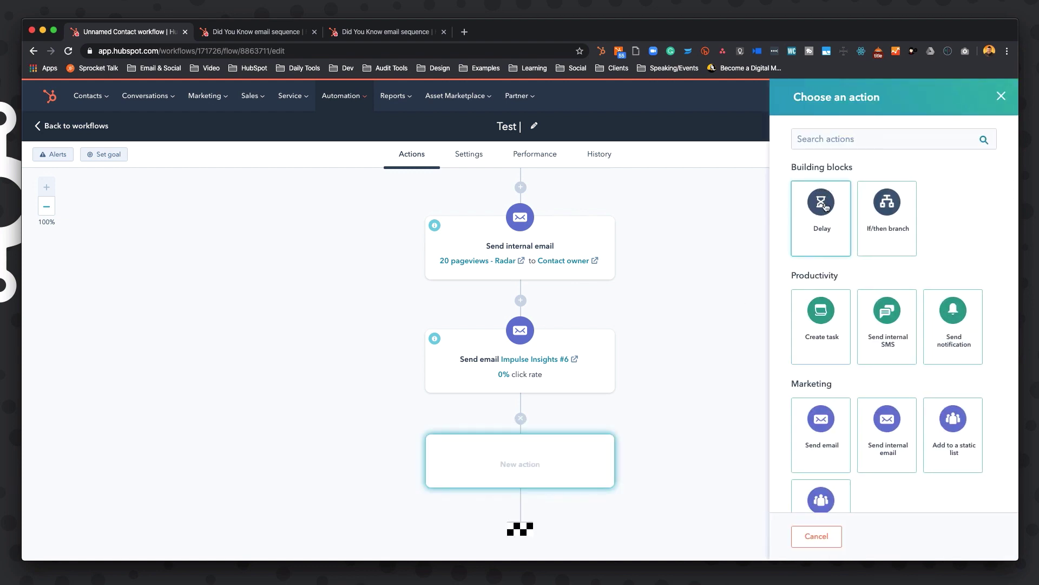
left_click(825, 204)
left_click_drag(809, 157, 793, 158)
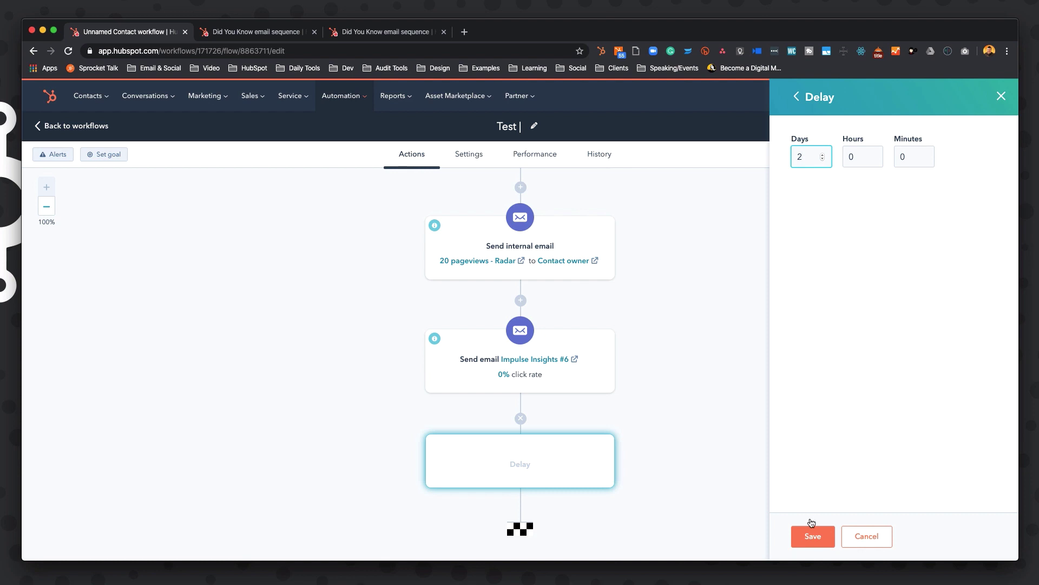
left_click(811, 536)
- View the filter types offered for an If/then branch after the 2-day delay, and cancel the branch
scroll(583, 511, "down", 1)
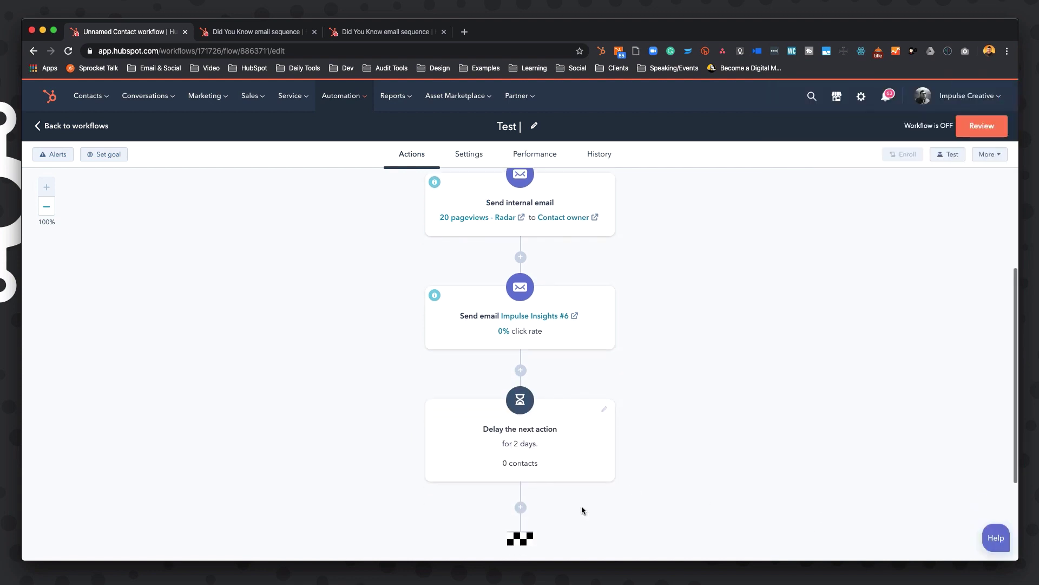
left_click(520, 474)
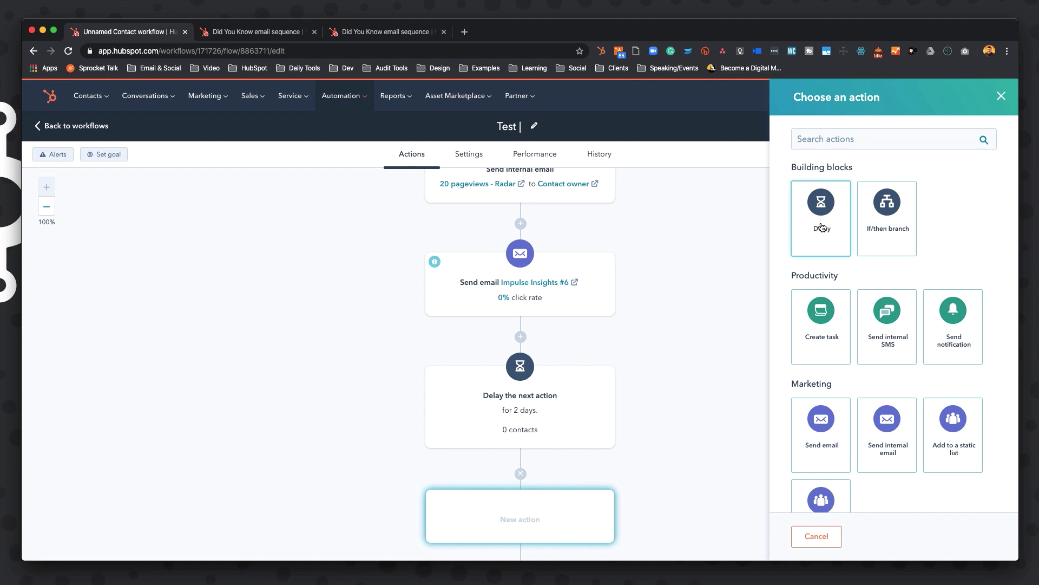
left_click(888, 229)
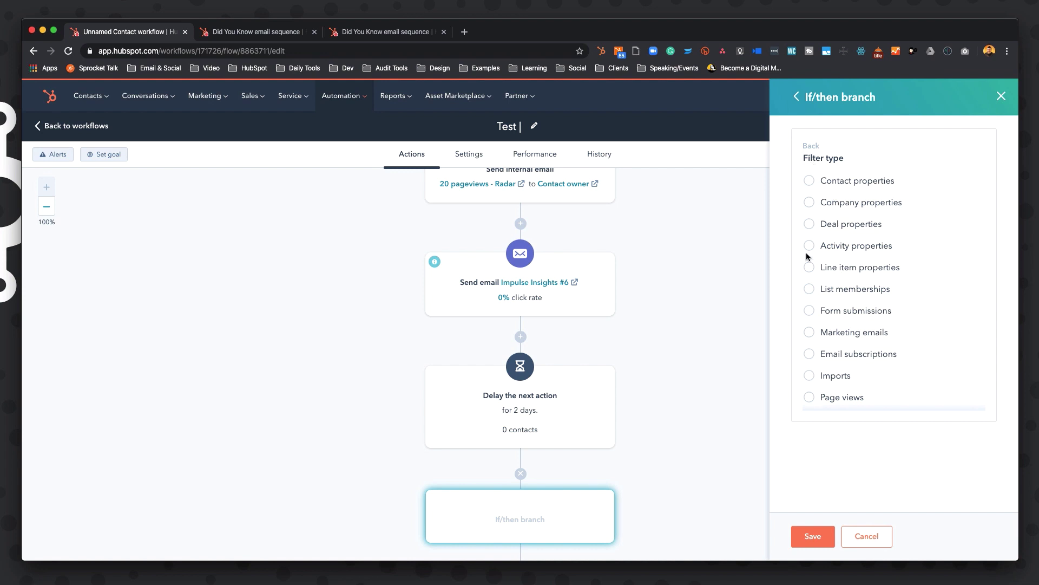
left_click(860, 536)
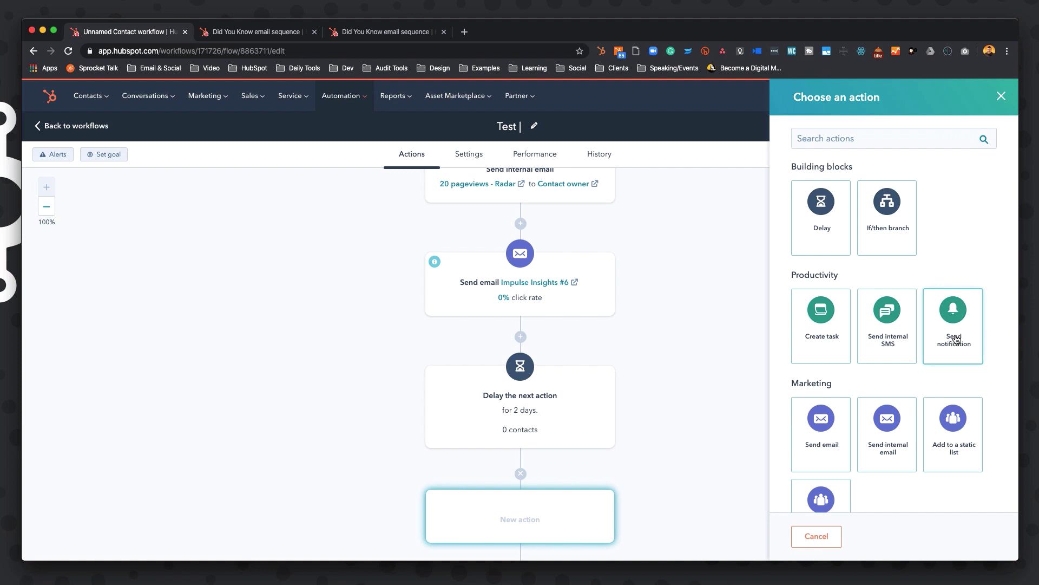
- Look through the available marketing, sales, service, property, trigger and integration actions, and close the list without adding one
scroll(957, 340, "down", 3)
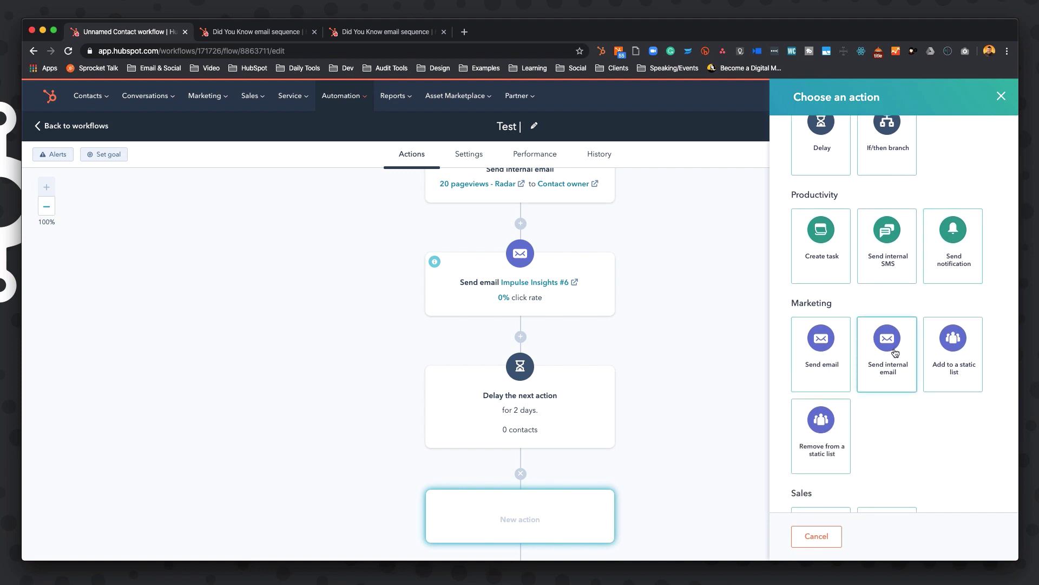
scroll(956, 358, "down", 1)
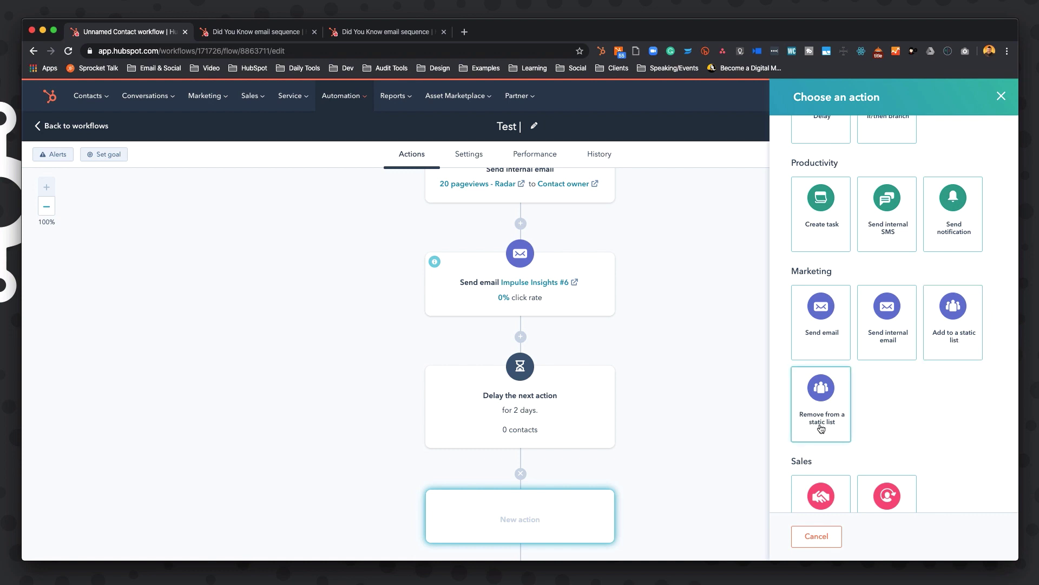
scroll(888, 419, "down", 2)
scroll(887, 418, "down", 2)
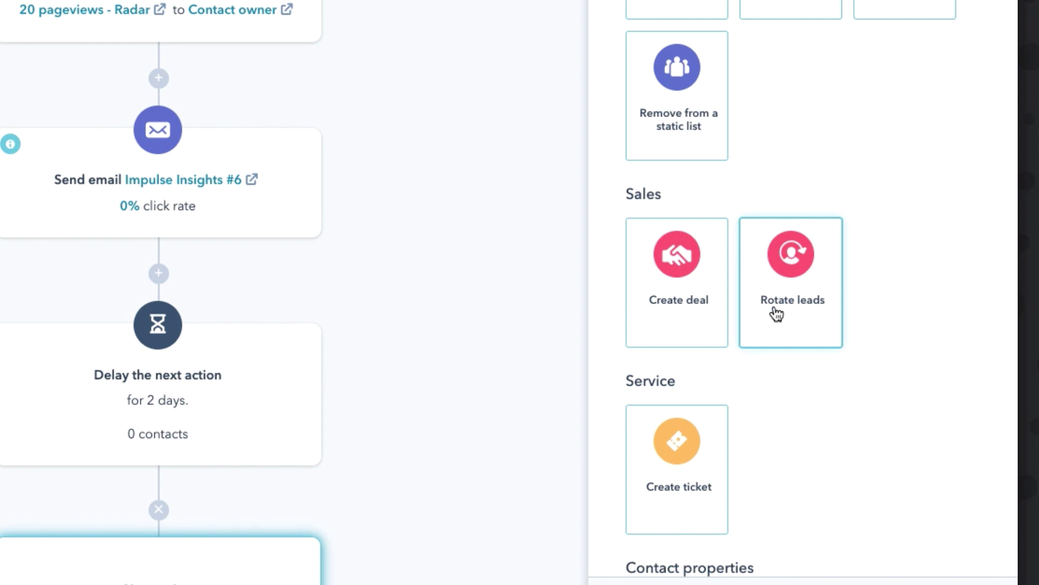
scroll(793, 402, "down", 3)
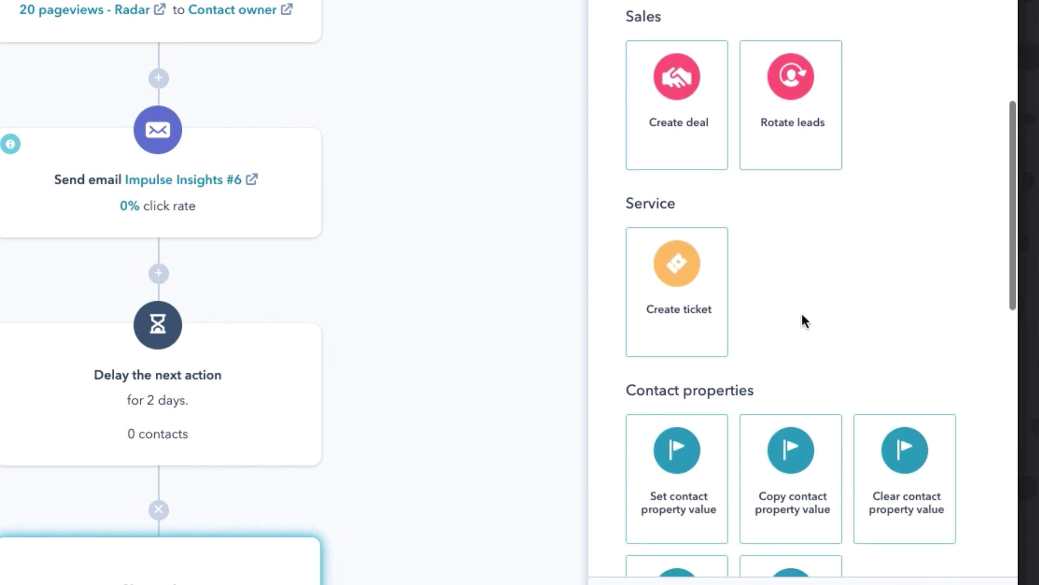
scroll(794, 303, "down", 7)
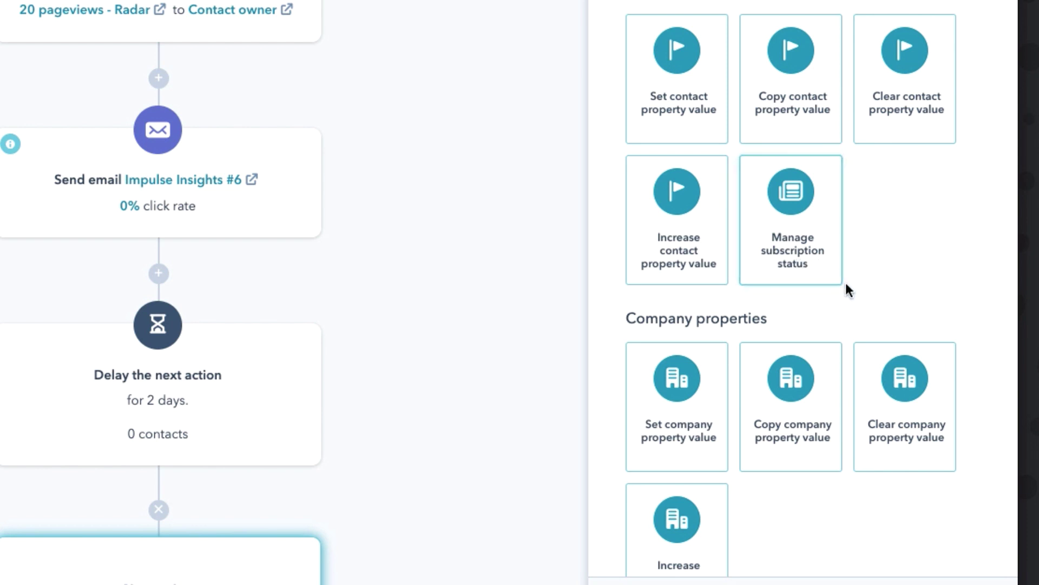
scroll(846, 285, "down", 3)
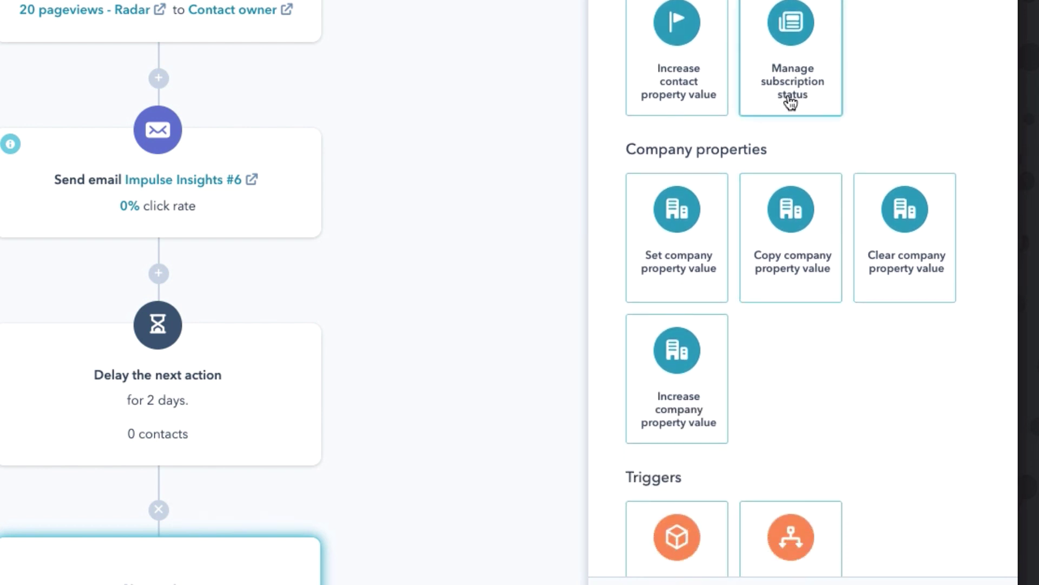
scroll(790, 102, "down", 5)
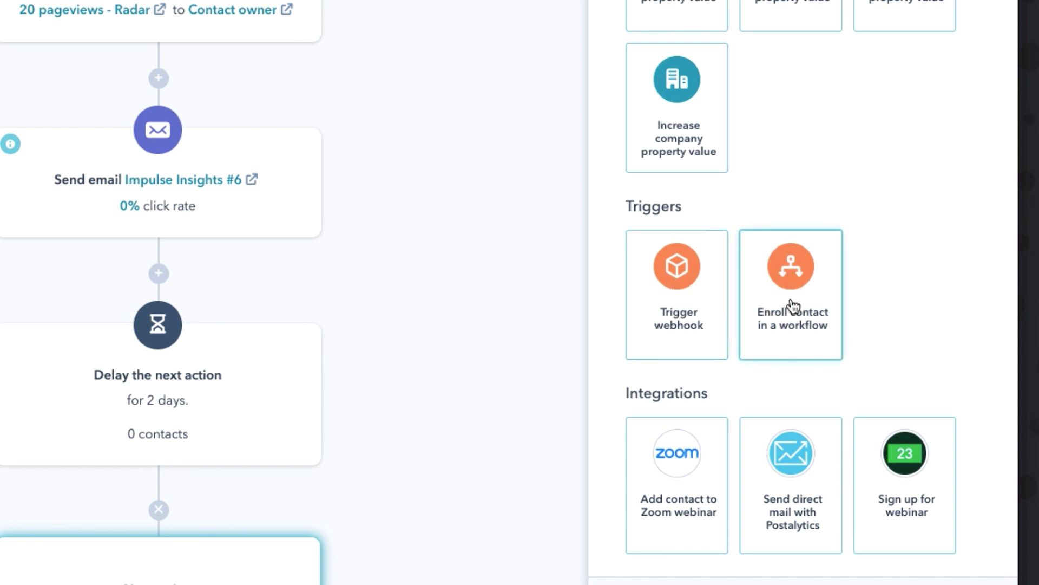
scroll(793, 307, "down", 1)
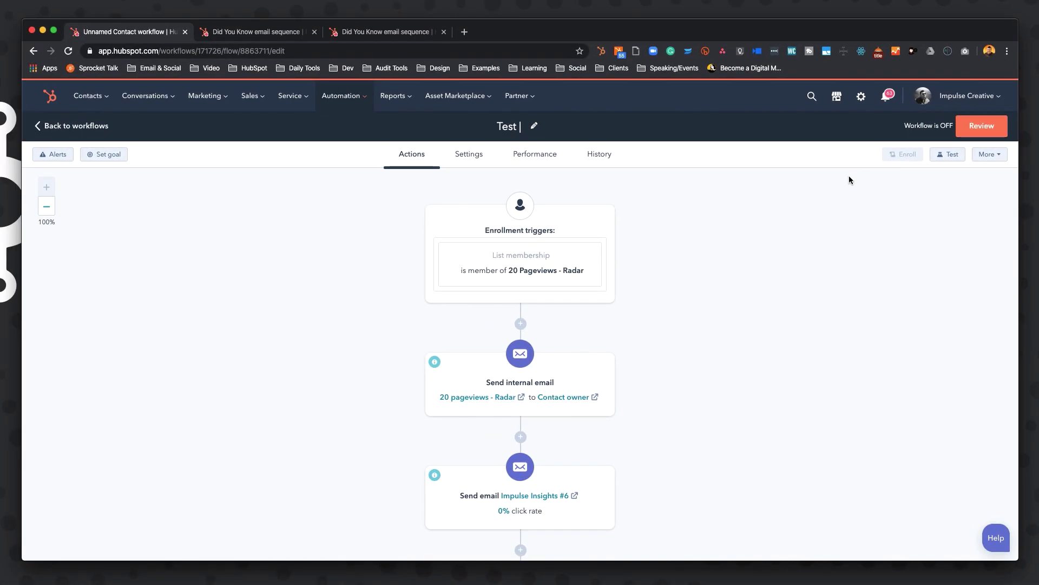
- Review the workflow's enrollment, unenrollment and timing settings, and choose to only enroll contacts who meet the trigger criteria after turning the workflow on
left_click(983, 130)
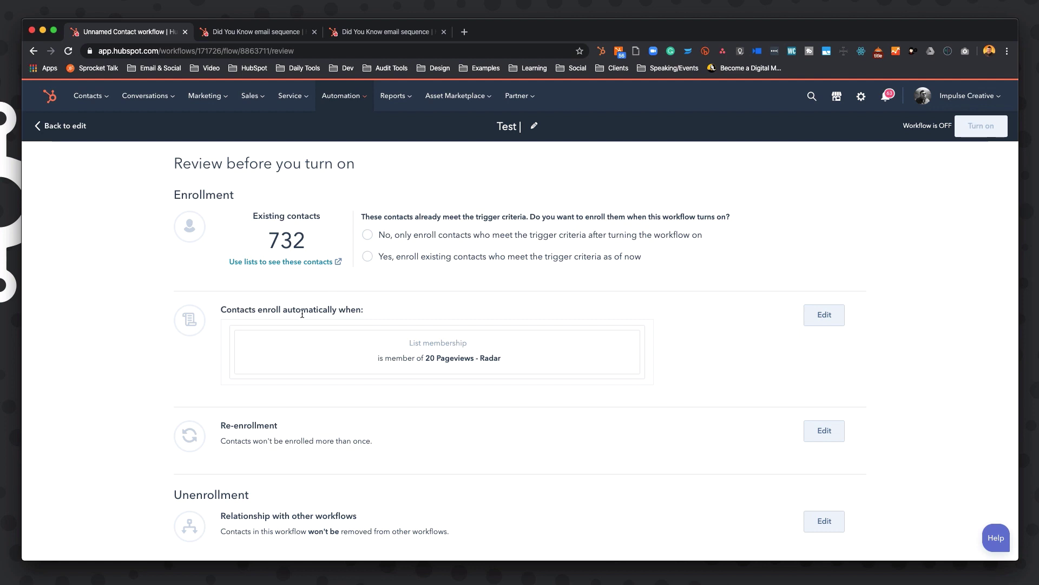
scroll(408, 310, "down", 3)
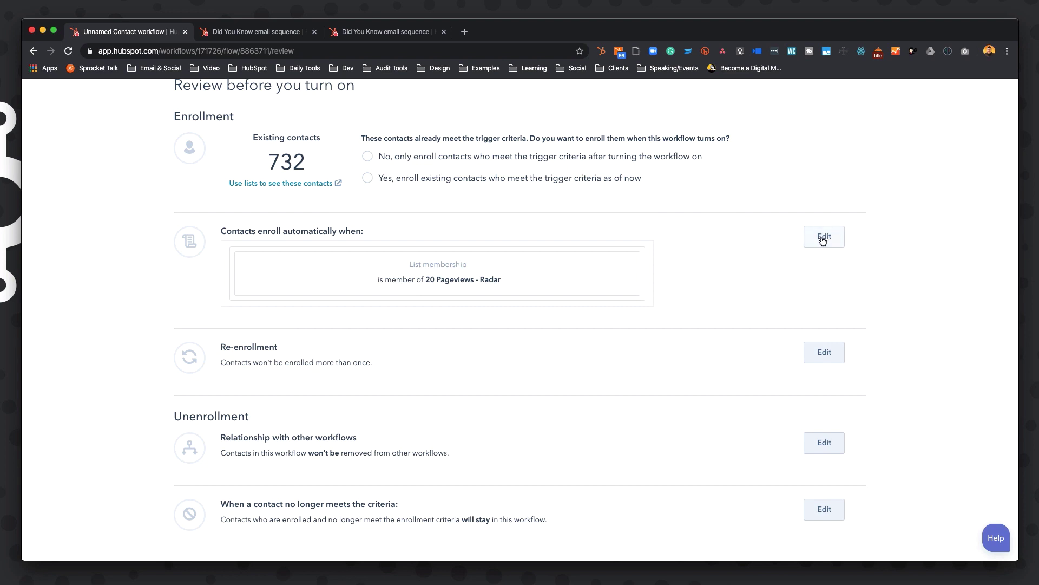
scroll(730, 302, "down", 4)
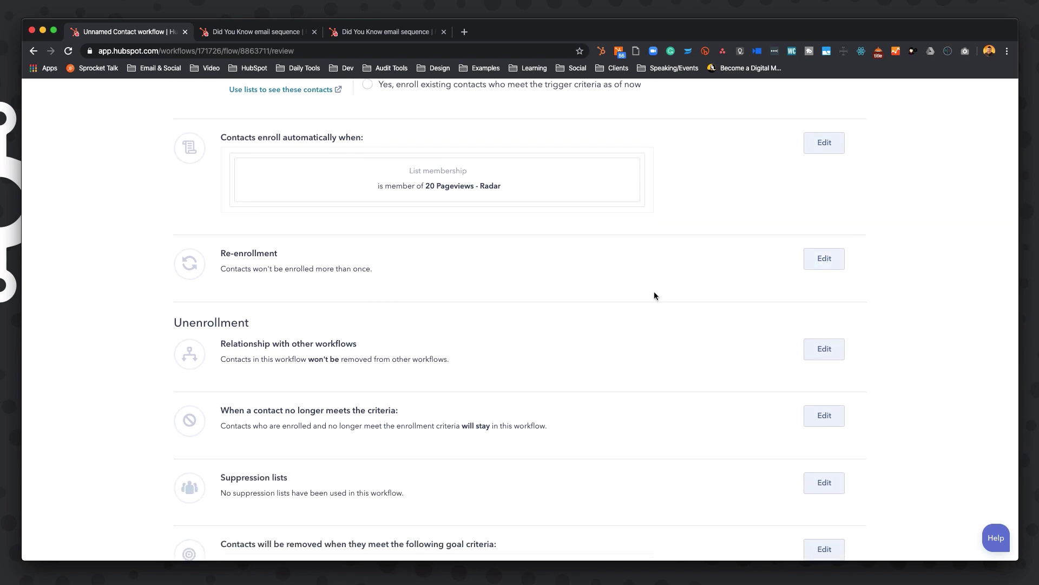
scroll(654, 295, "down", 4)
scroll(654, 295, "down", 2)
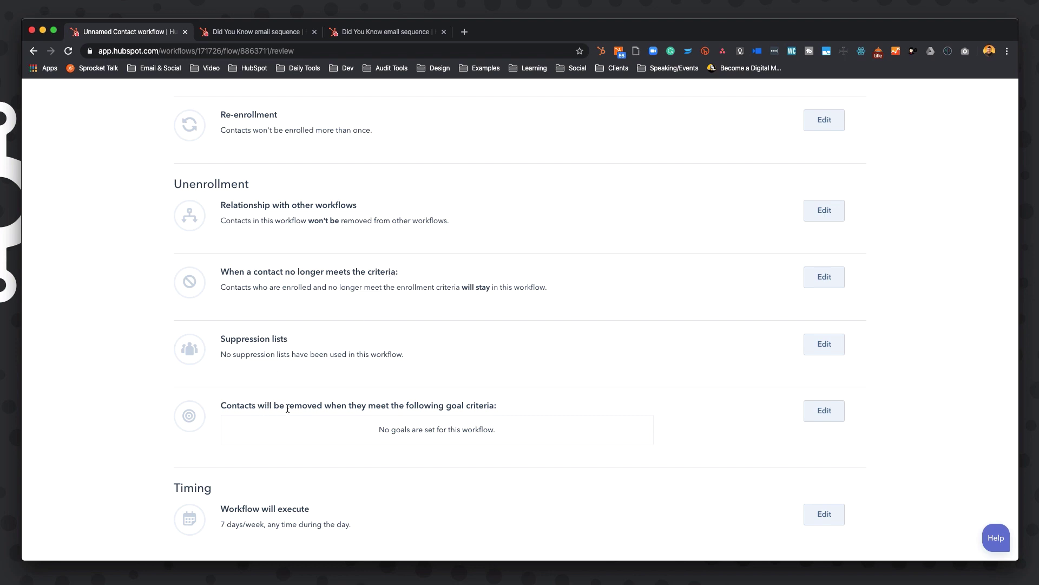
scroll(506, 409, "down", 1)
scroll(506, 409, "down", 1)
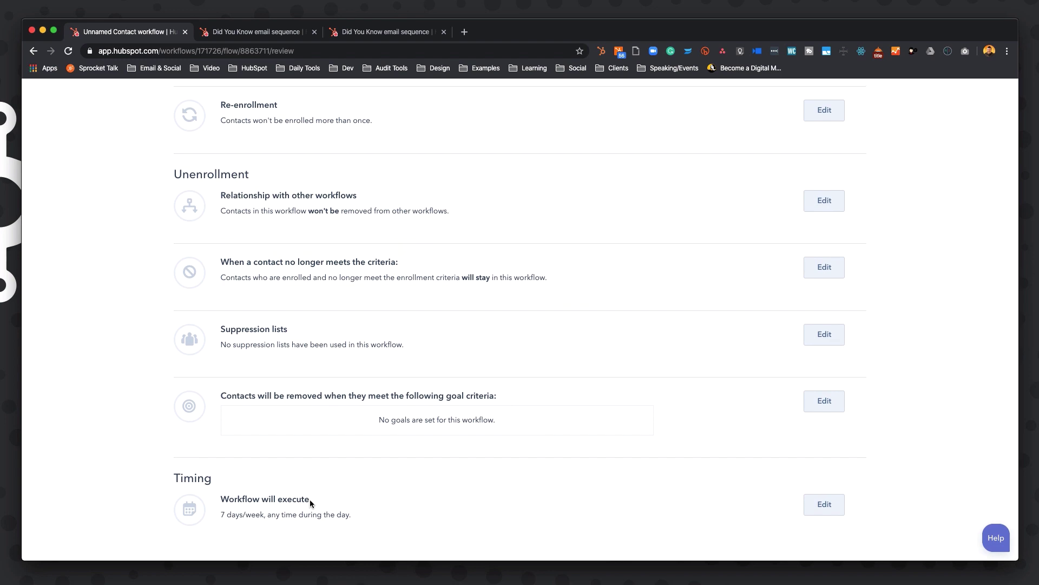
scroll(412, 352, "up", 10)
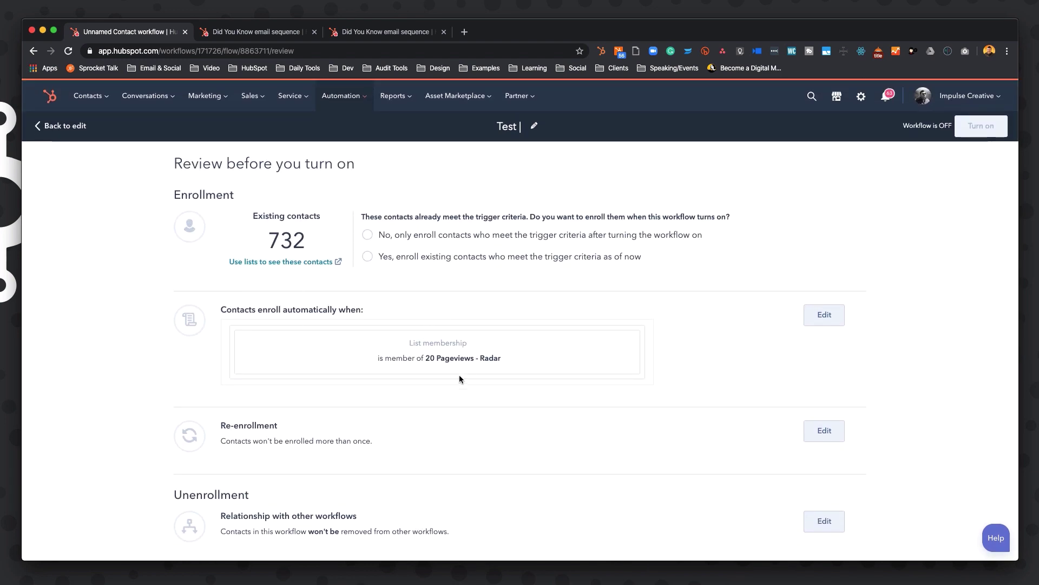
left_click(370, 236)
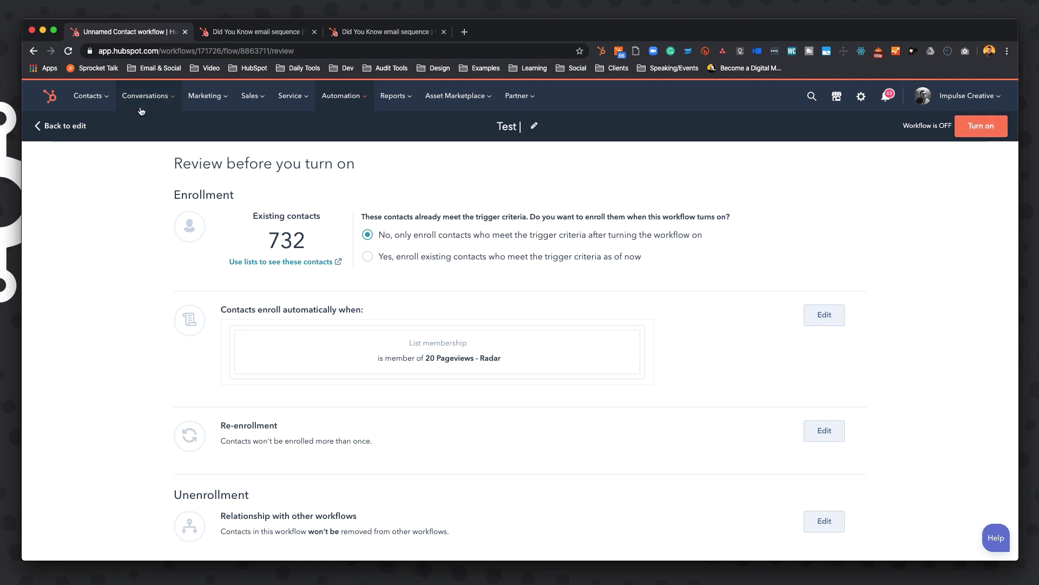
- Return to editing the workflow and save a workflow goal of list membership in 30 Pageviews
left_click(61, 126)
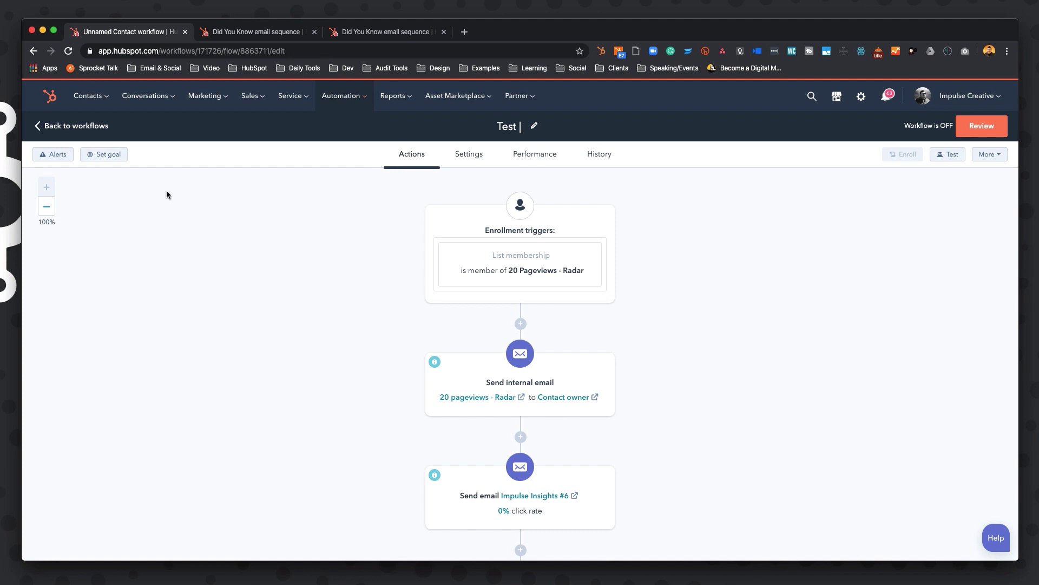
left_click(106, 156)
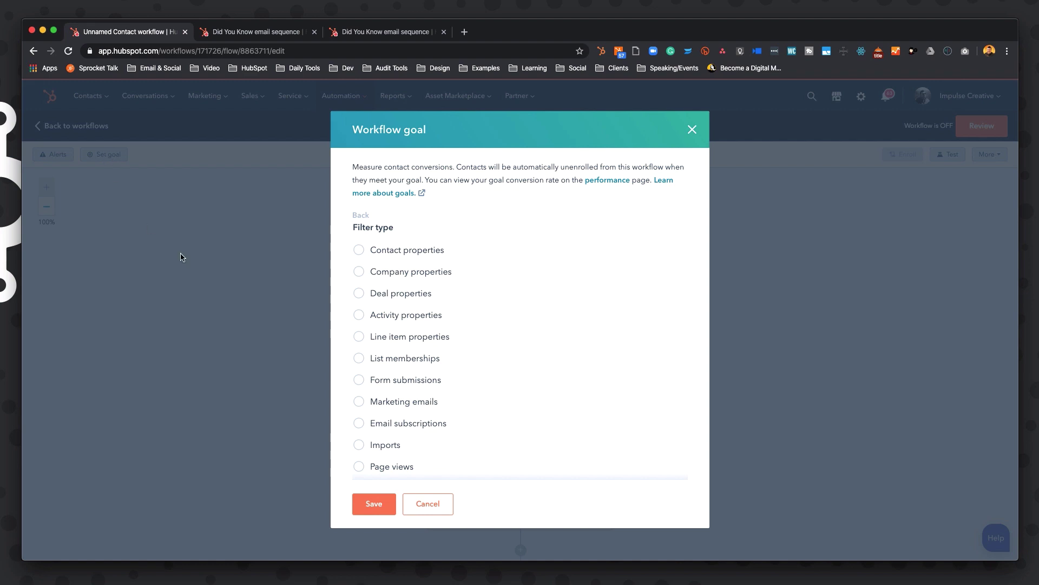
left_click(358, 358)
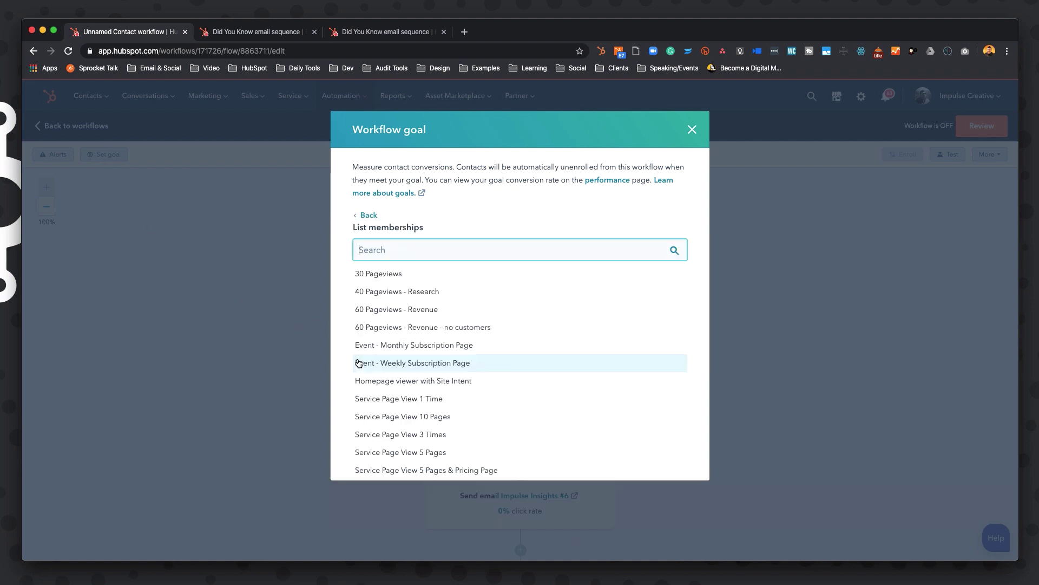
type("page")
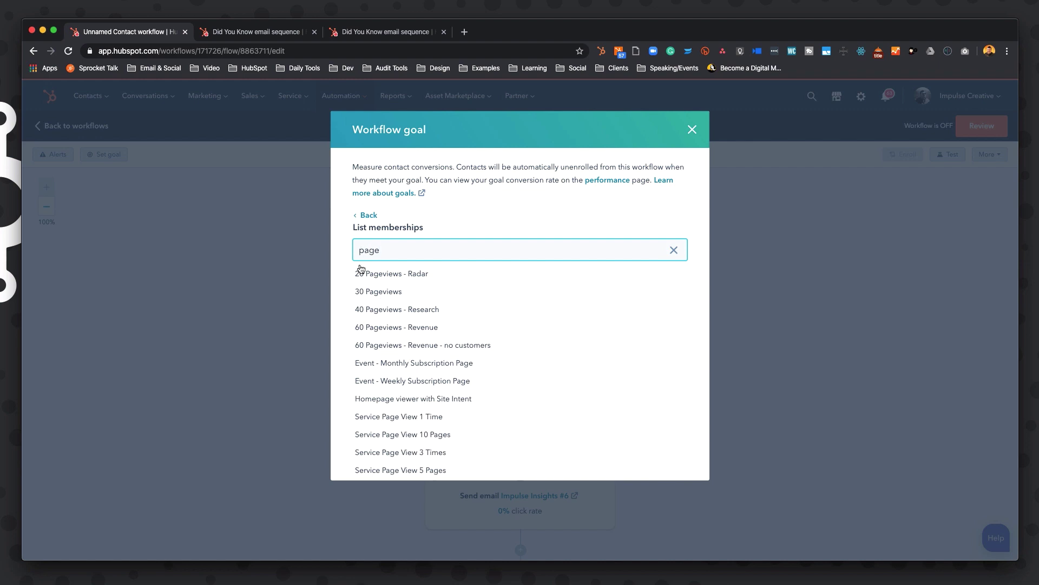
left_click(379, 291)
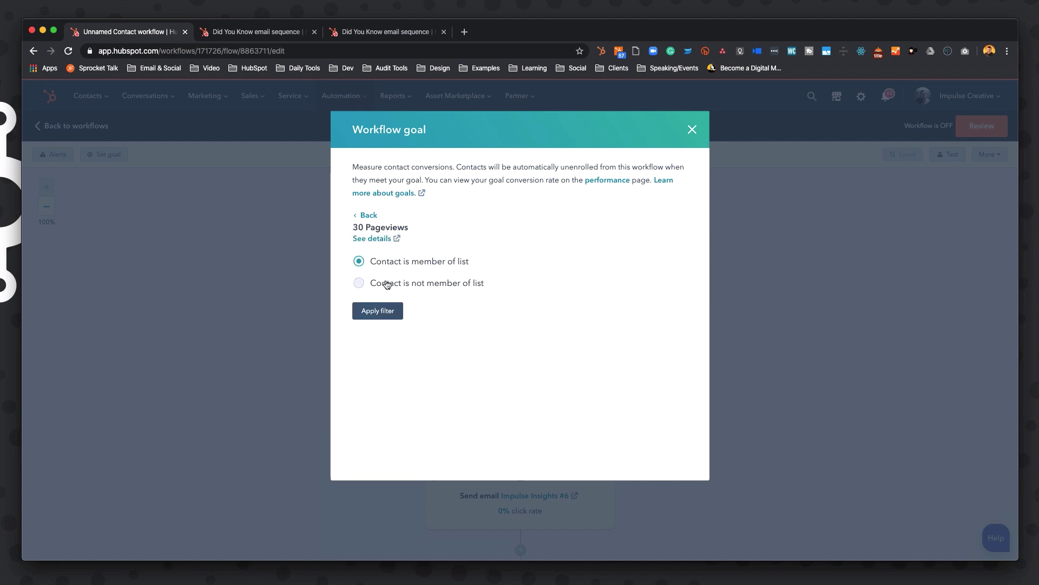
left_click(379, 313)
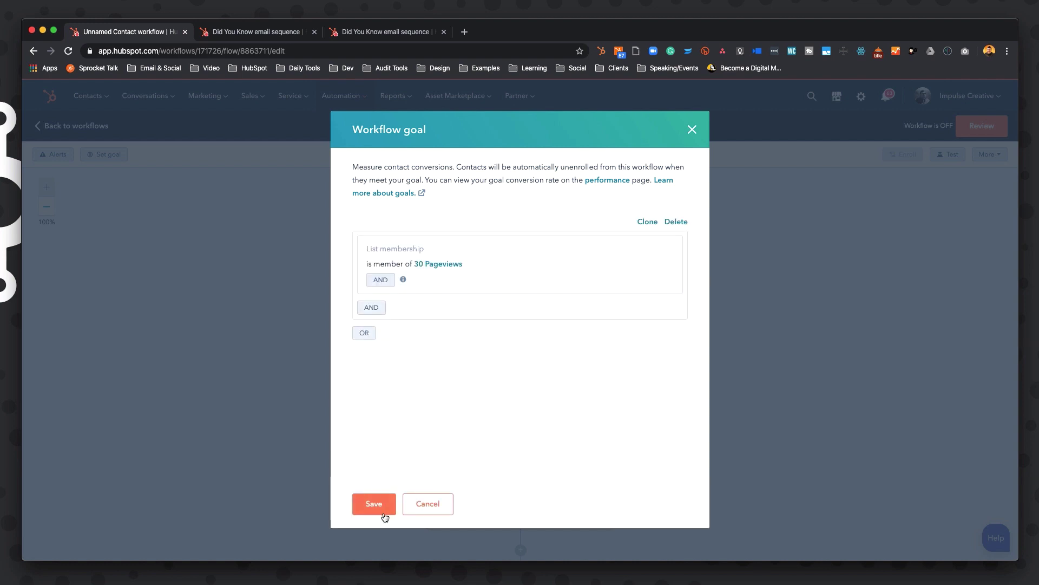
left_click(382, 513)
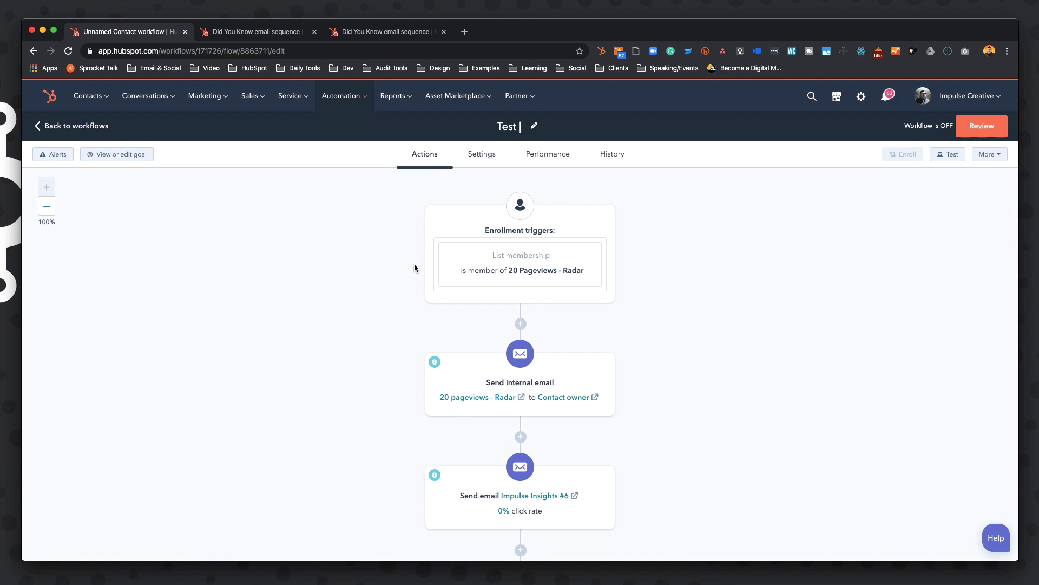
- Check the goal conversion rate in the workflow's performance metrics, and view the saved goal criteria without changing them
left_click(559, 160)
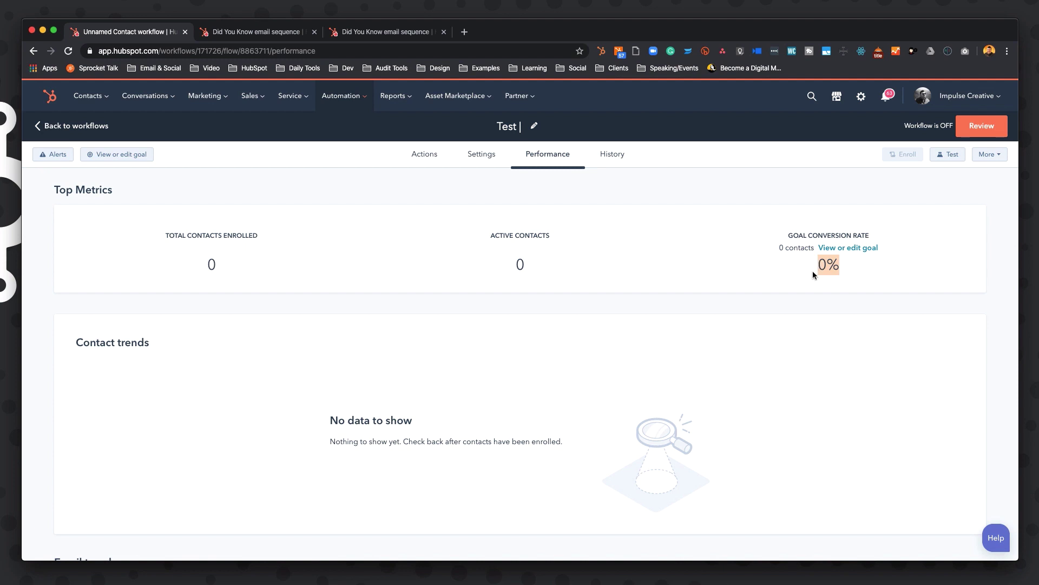
left_click(120, 156)
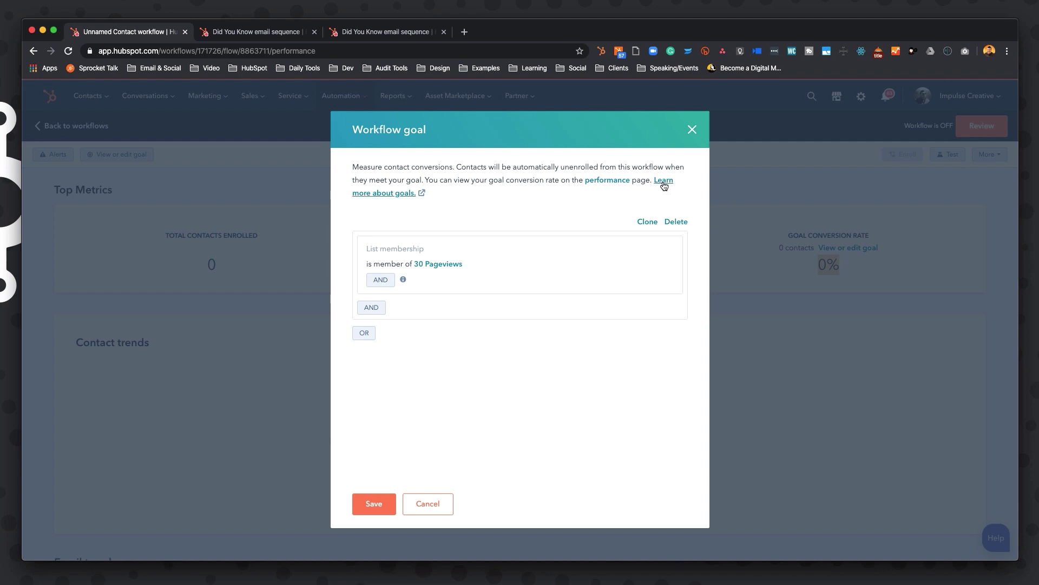
left_click(692, 130)
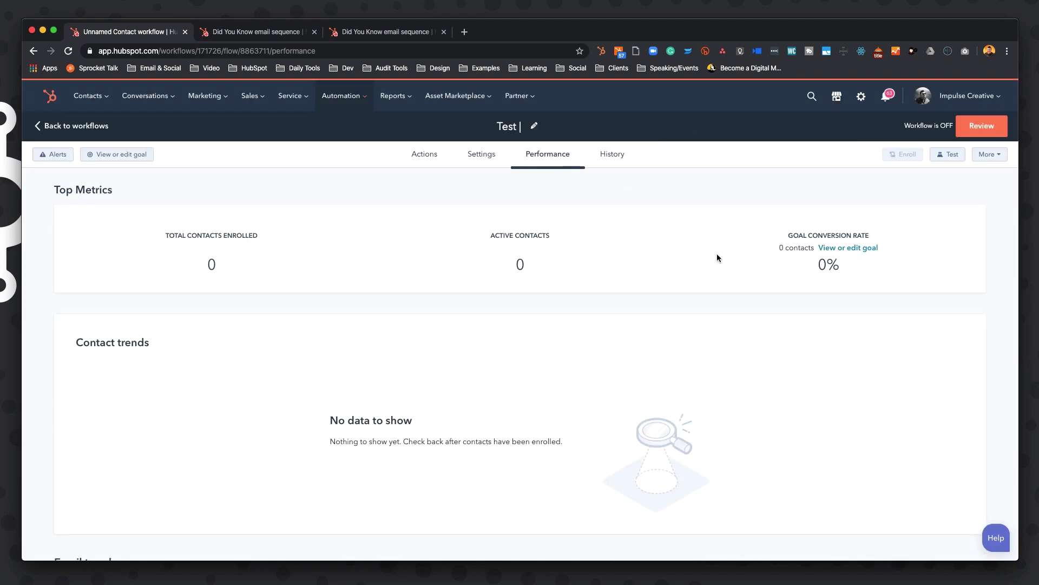